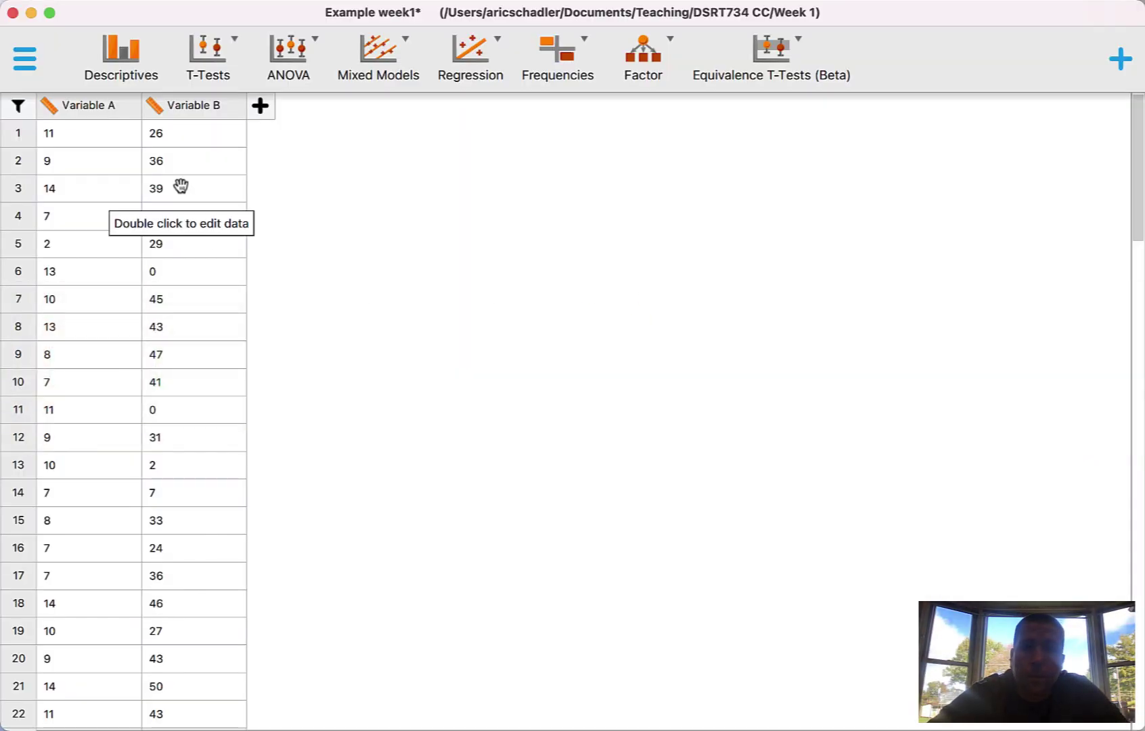
Run a Pearson correlation of Variable A and Variable B (r = 0.126, p = 0.214)
scroll(180, 185, "down", 1)
scroll(180, 185, "down", 20)
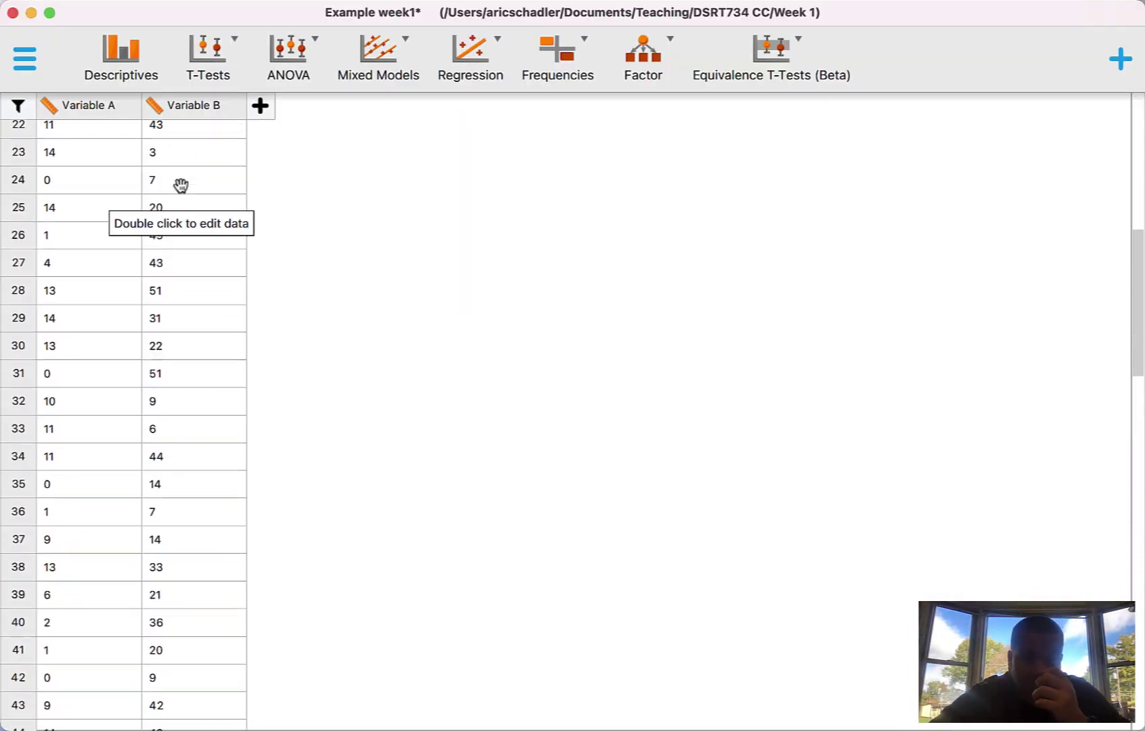
scroll(181, 185, "down", 20)
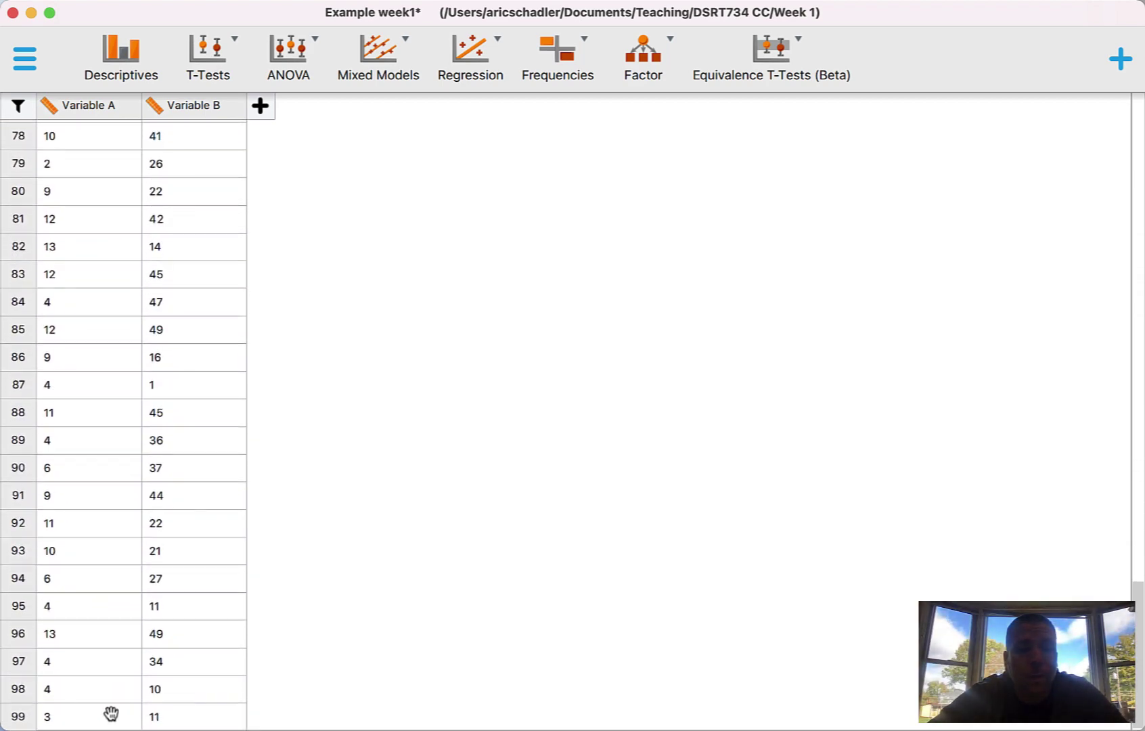
scroll(178, 416, "up", 20)
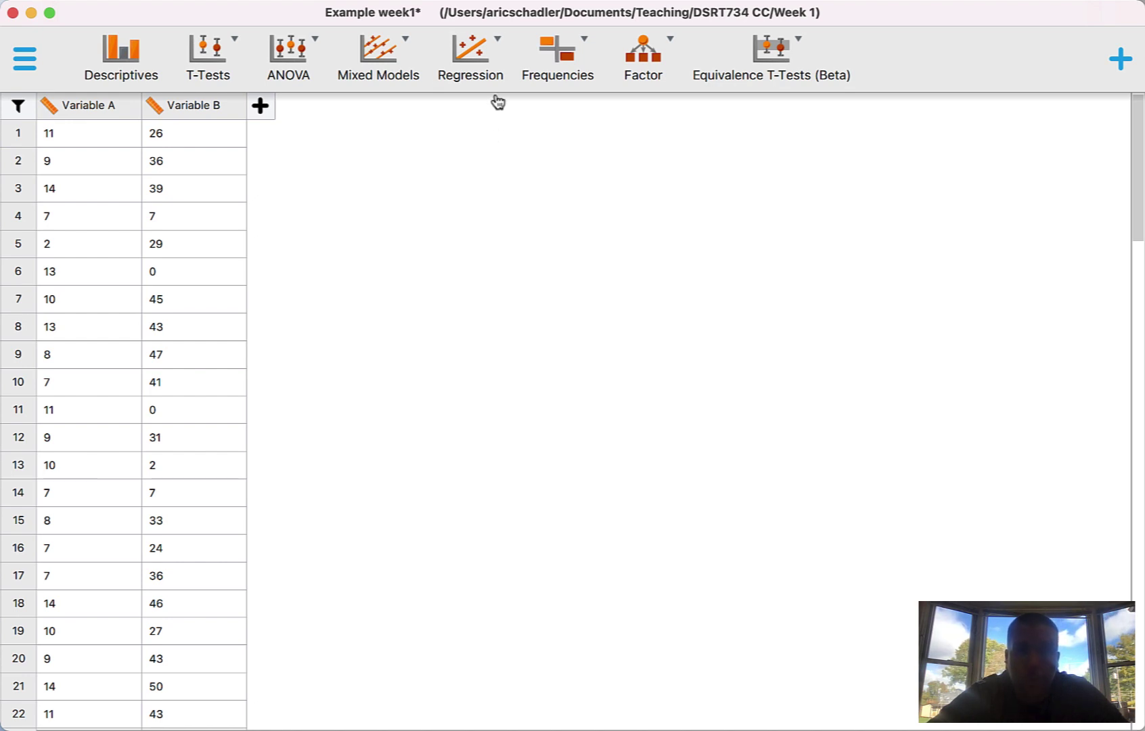
left_click(499, 51)
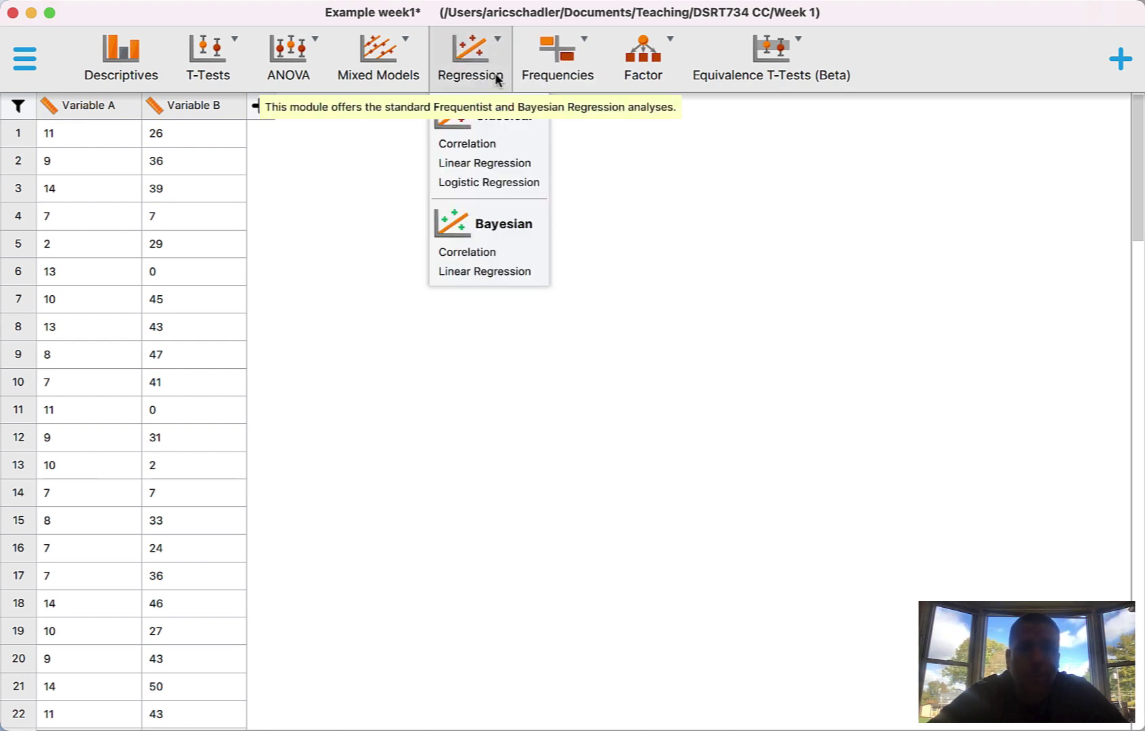
left_click(482, 144)
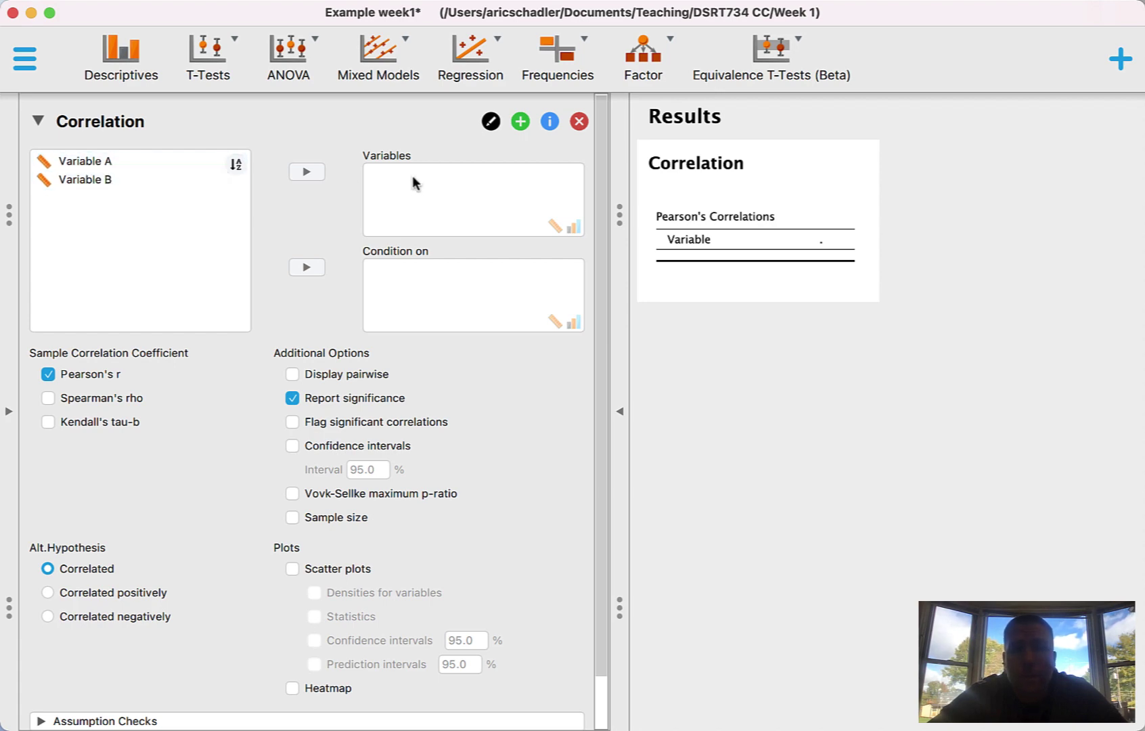
left_click(79, 164)
left_click(77, 181, "shift")
left_click(307, 174)
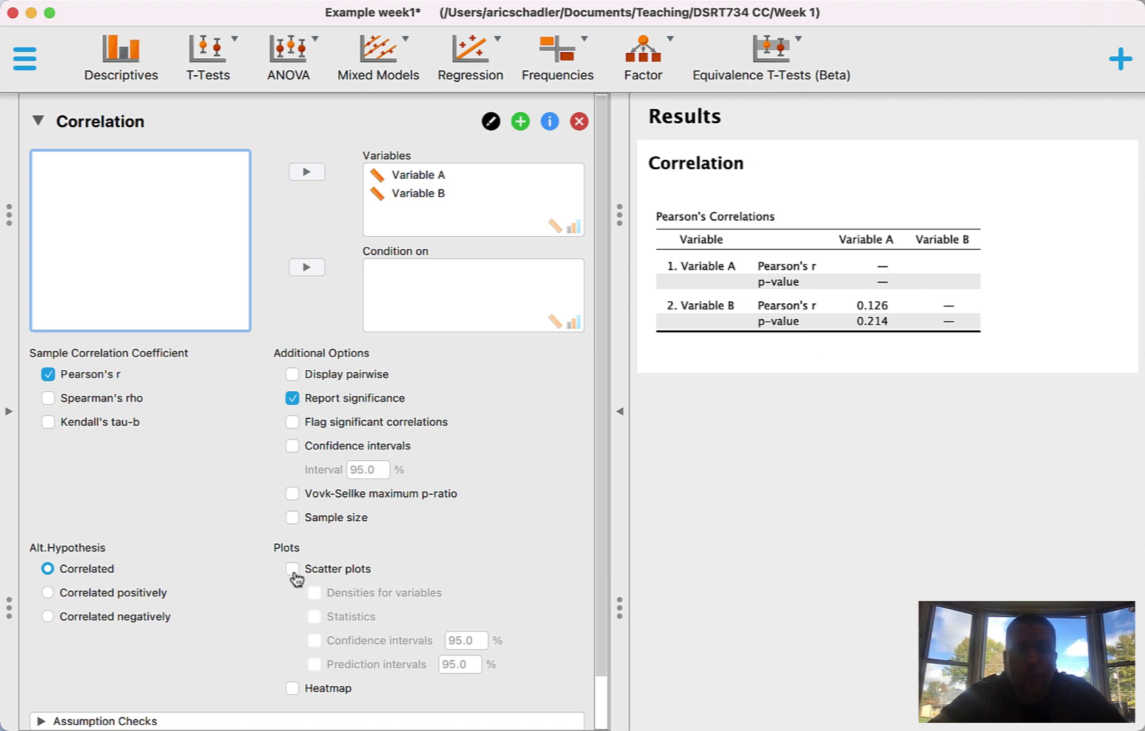
Turn on Scatter plots for the Variable A–Variable B correlation
left_click(292, 570)
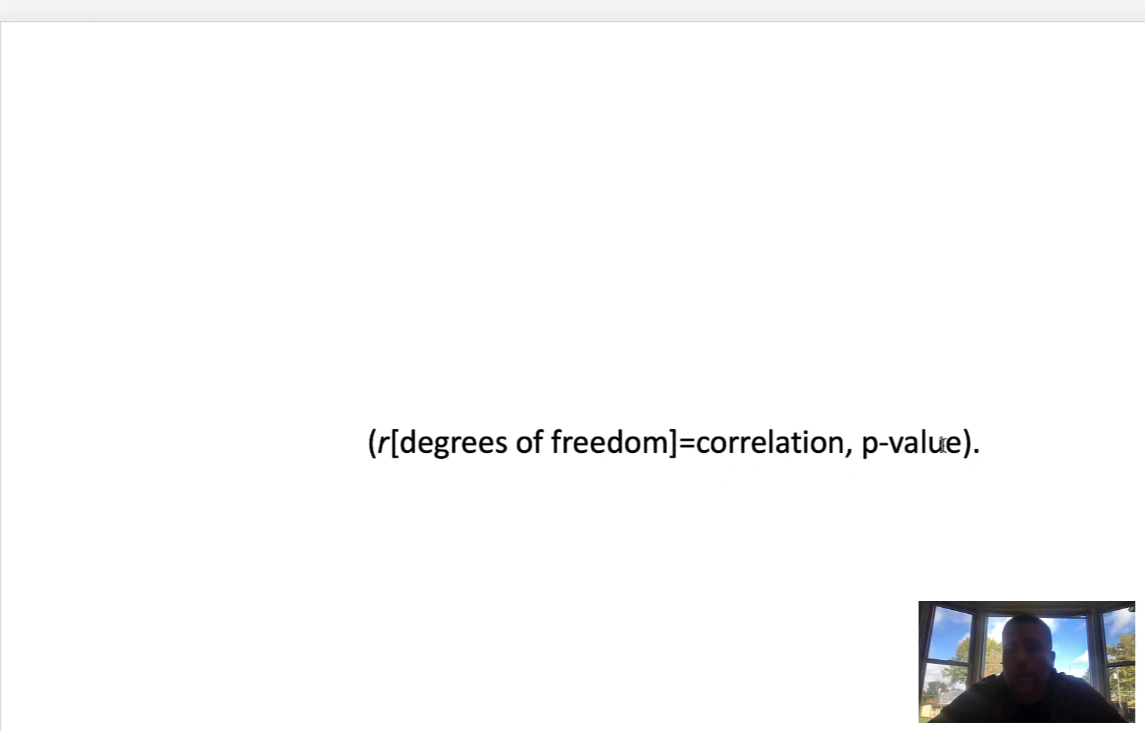
Paste a copy of the template sentence on a new line below it
left_click_drag(978, 447, 370, 460)
key("super+c")
left_click(1009, 454)
key("Return")
key("super+v")
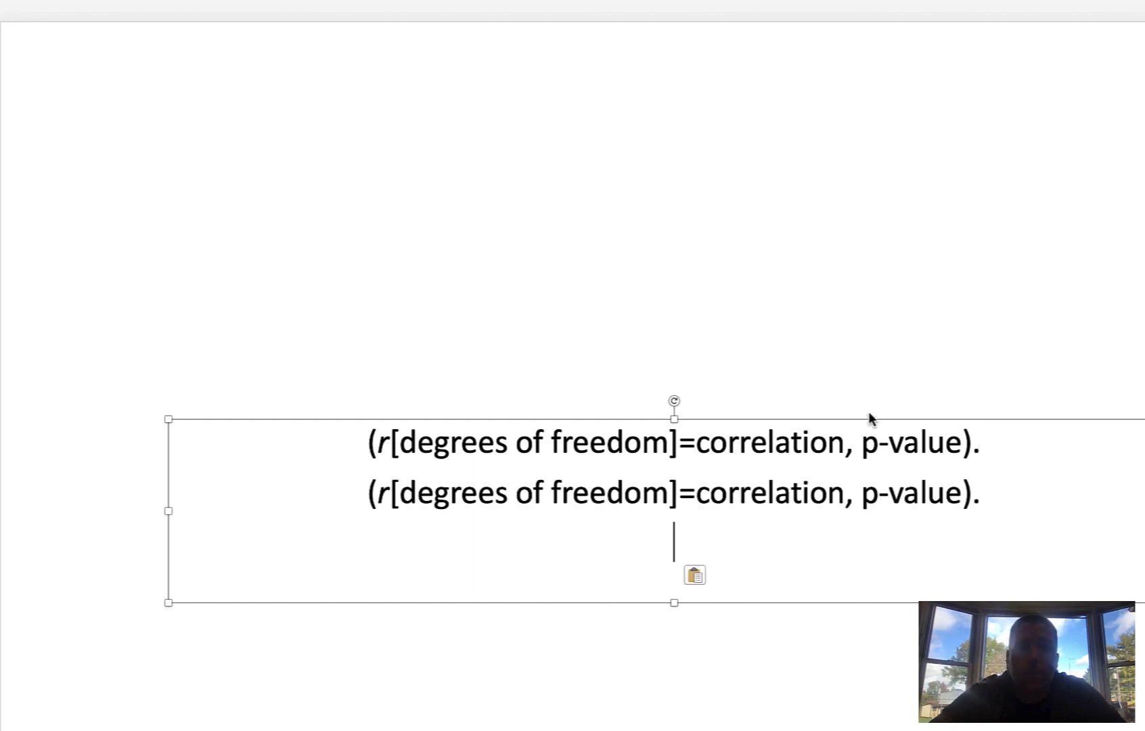
Replace 'degrees of freedom' on the second line with 97
left_click_drag(668, 491, 439, 489)
type("99-2")
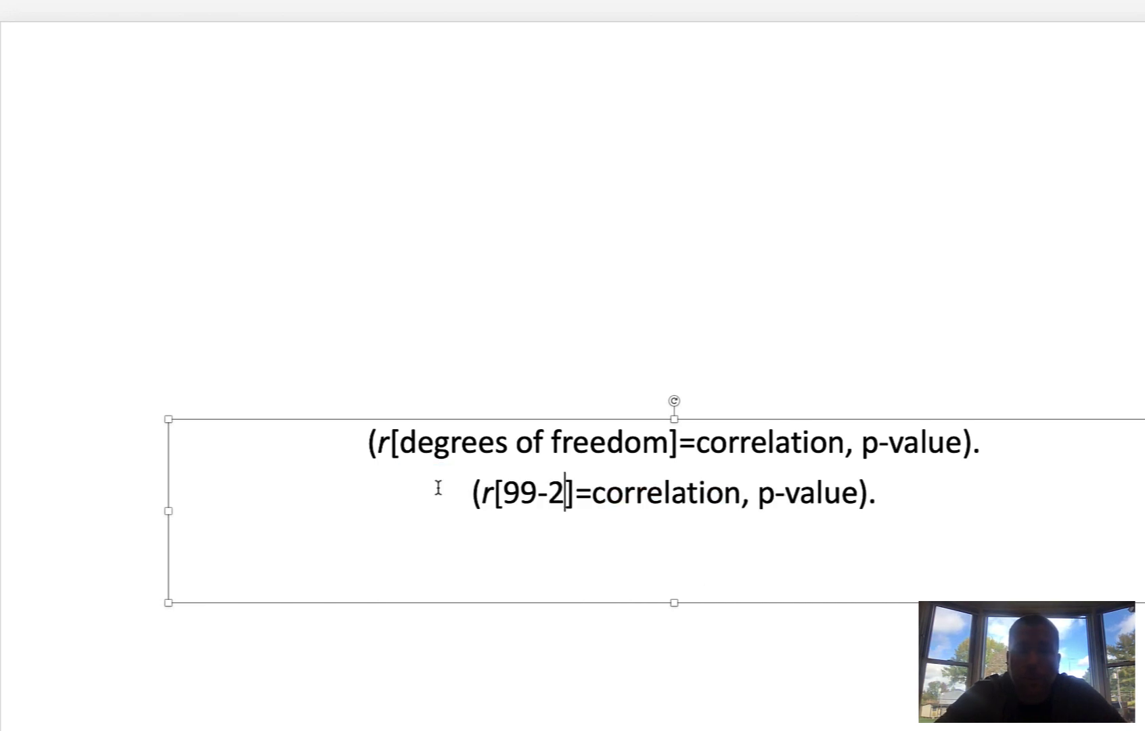
key("BackSpace")
key("BackSpace")
key("BackSpace")
type("7")
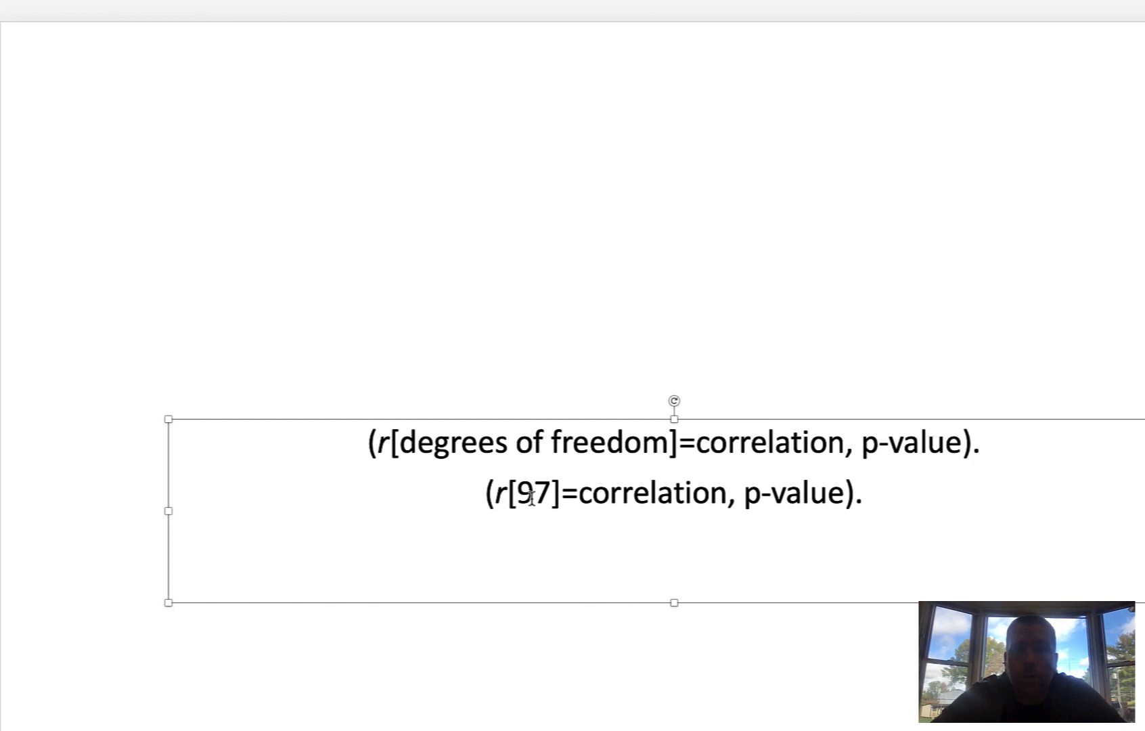
key("Tab")
key("BackSpace")
Replace 'correlation' with 0.126, read from the JASP results
key("super+Tab")
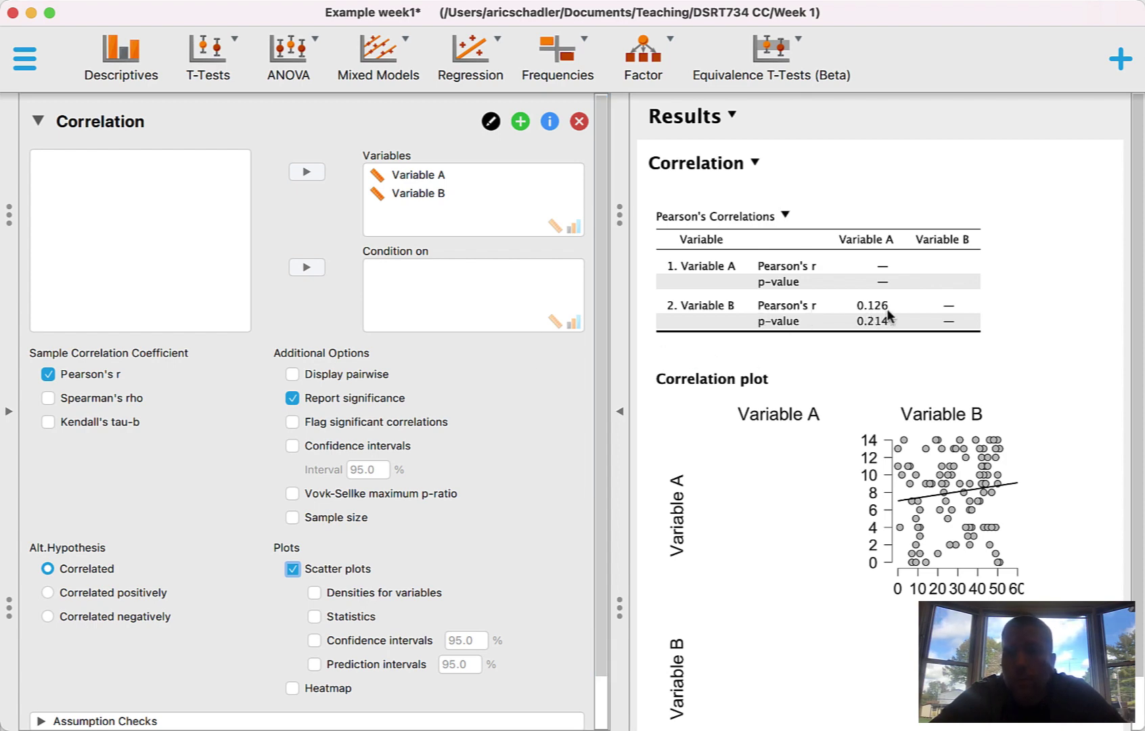
key("super+Tab")
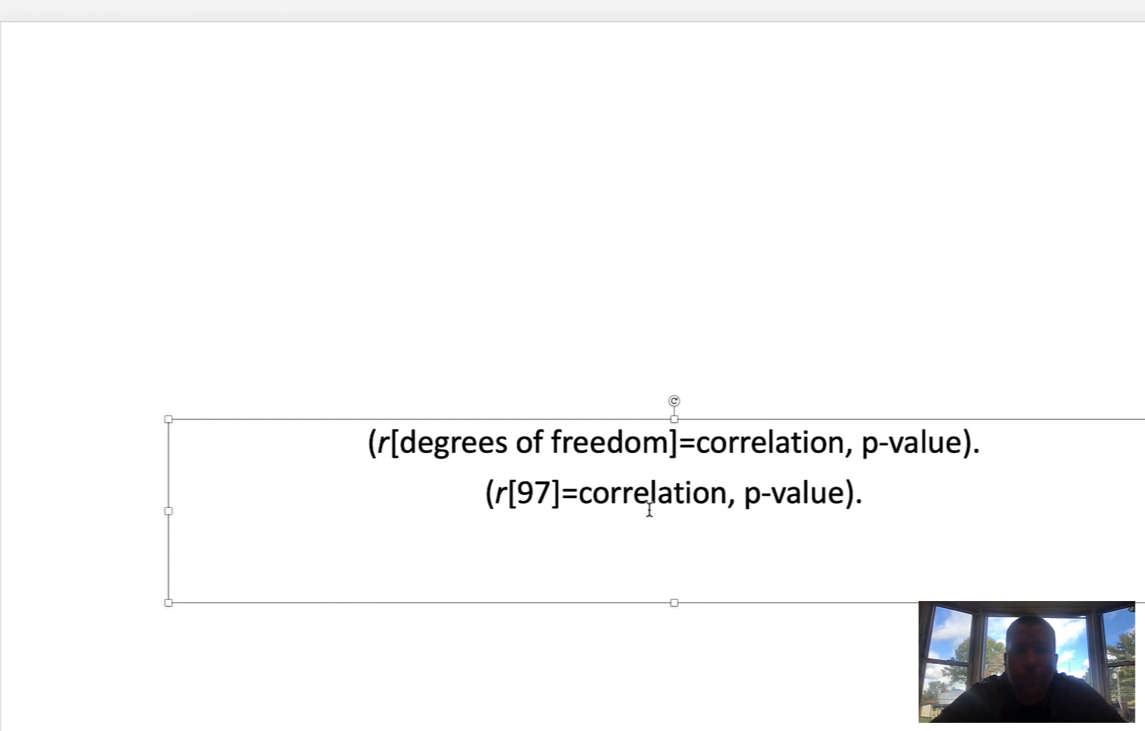
double_click(649, 509)
type("0.126")
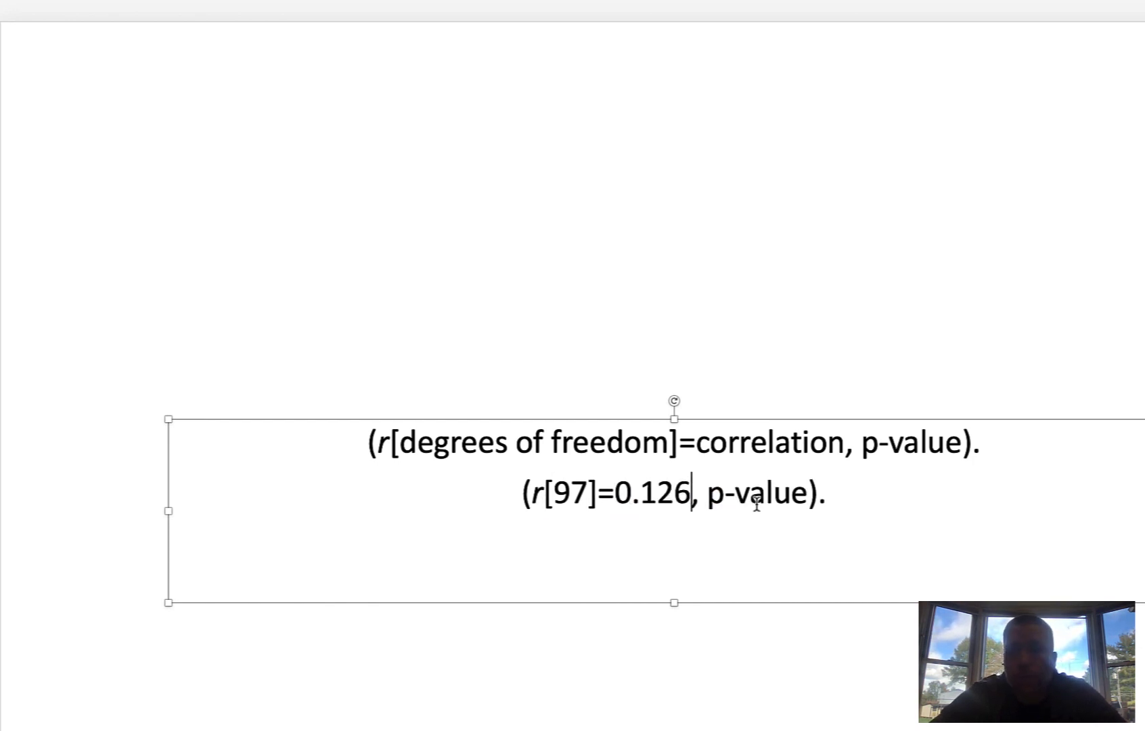
Replace 'p-value' with 0.214 and delete the trailing period
key("super+Tab")
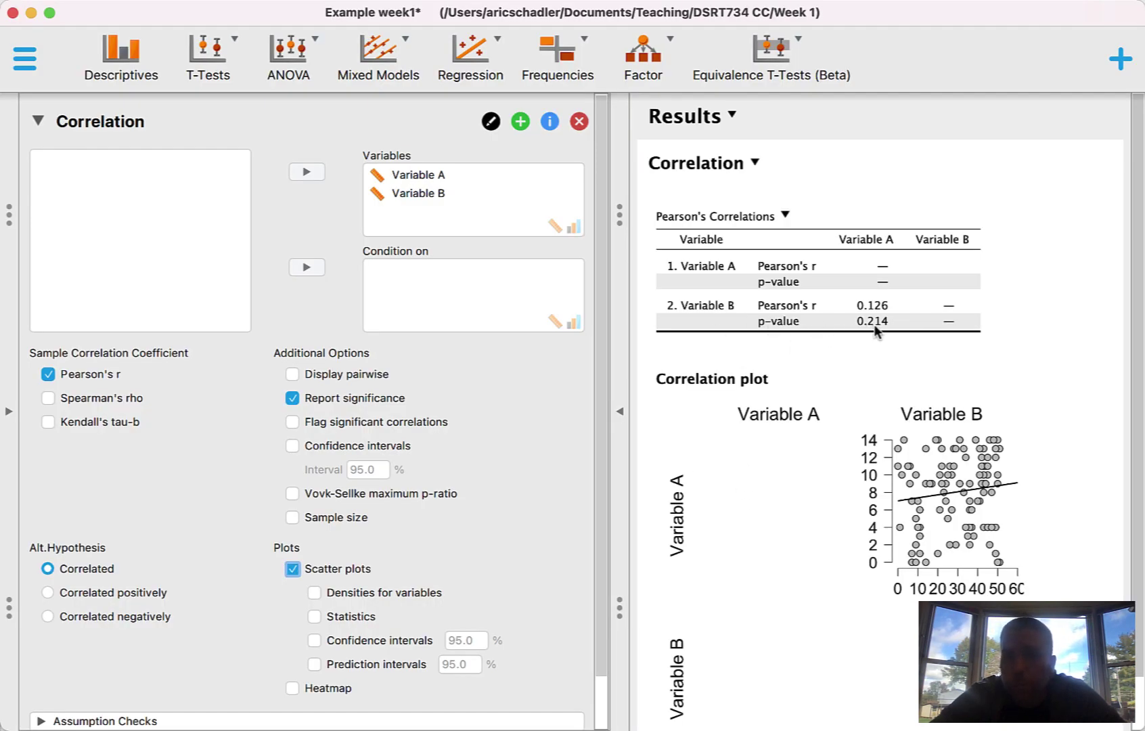
key("super+Tab")
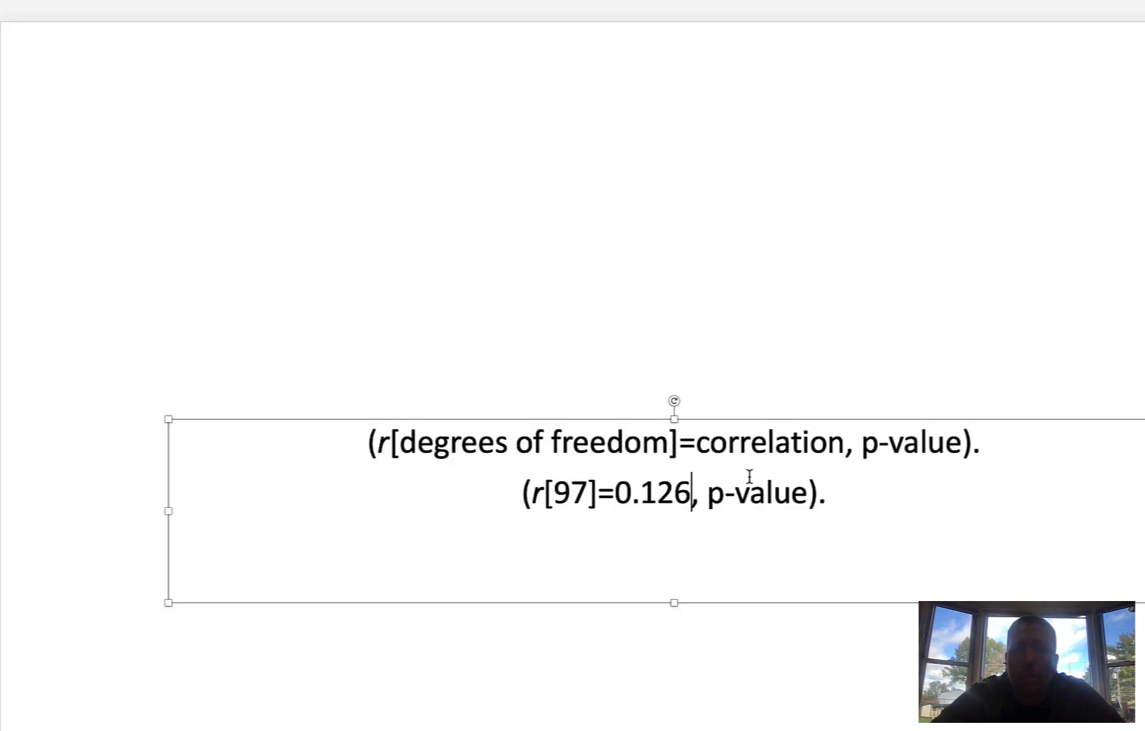
double_click(759, 494)
type("0.214")
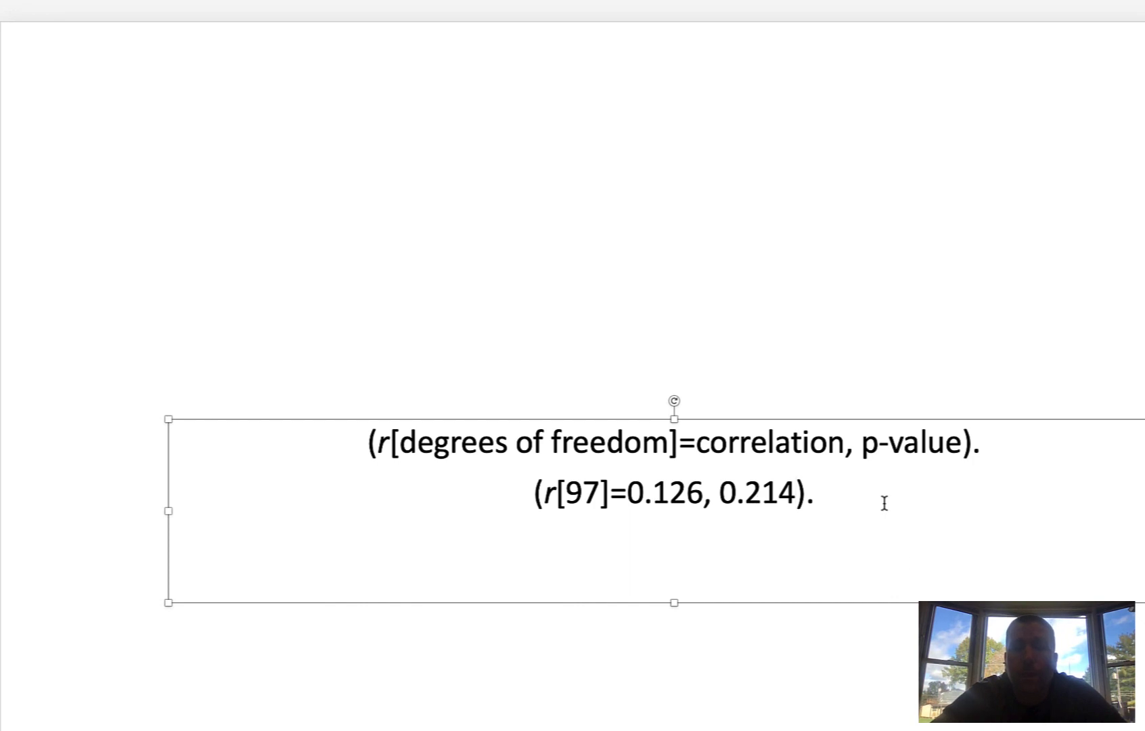
left_click(815, 494)
key("BackSpace")
left_click_drag(819, 498, 538, 496)
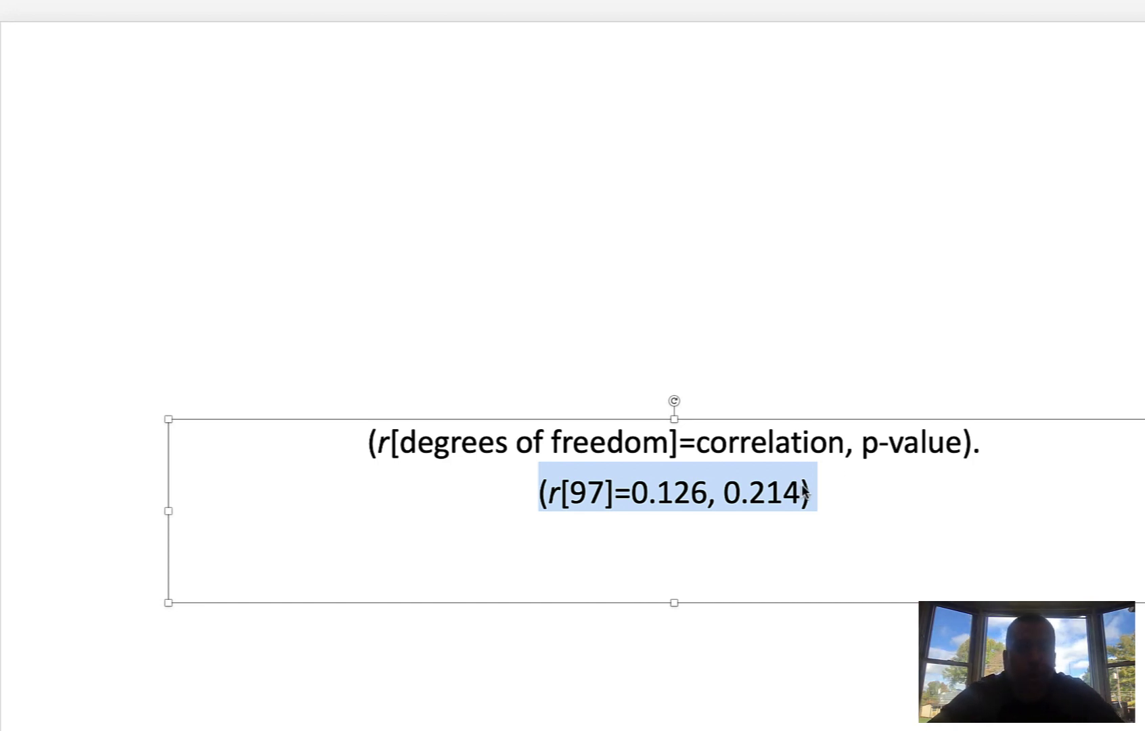
Close the Example week1 data file in JASP without saving
key("super+Tab")
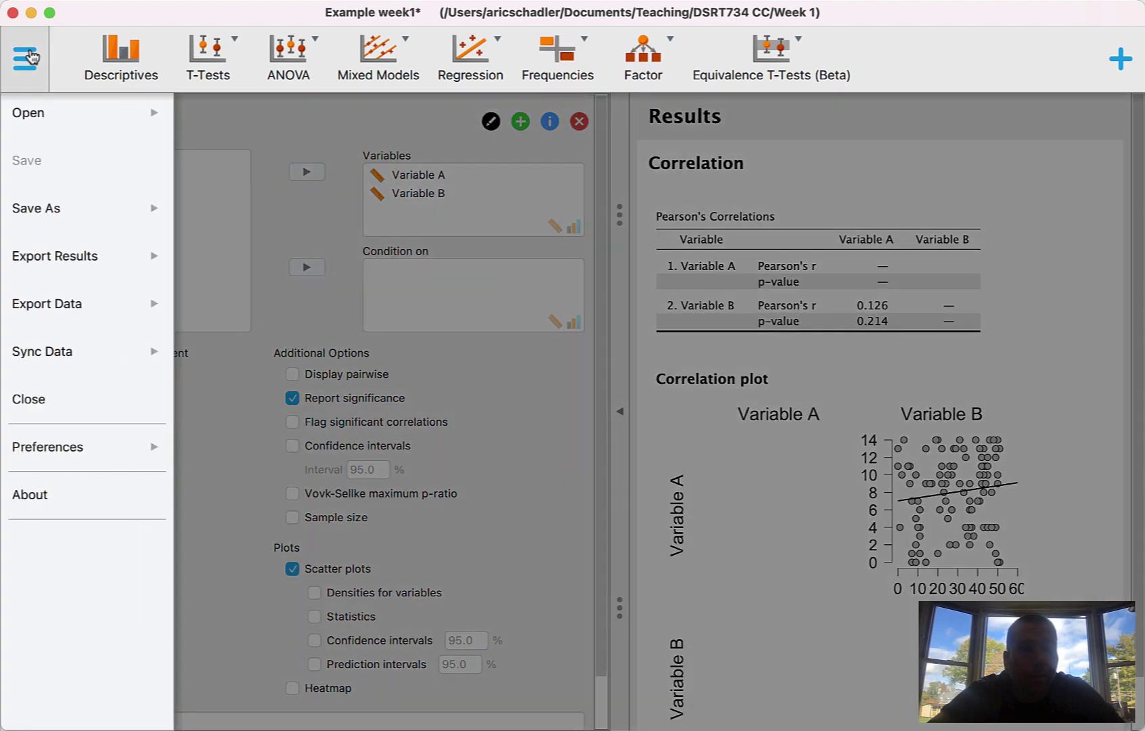
left_click(24, 59)
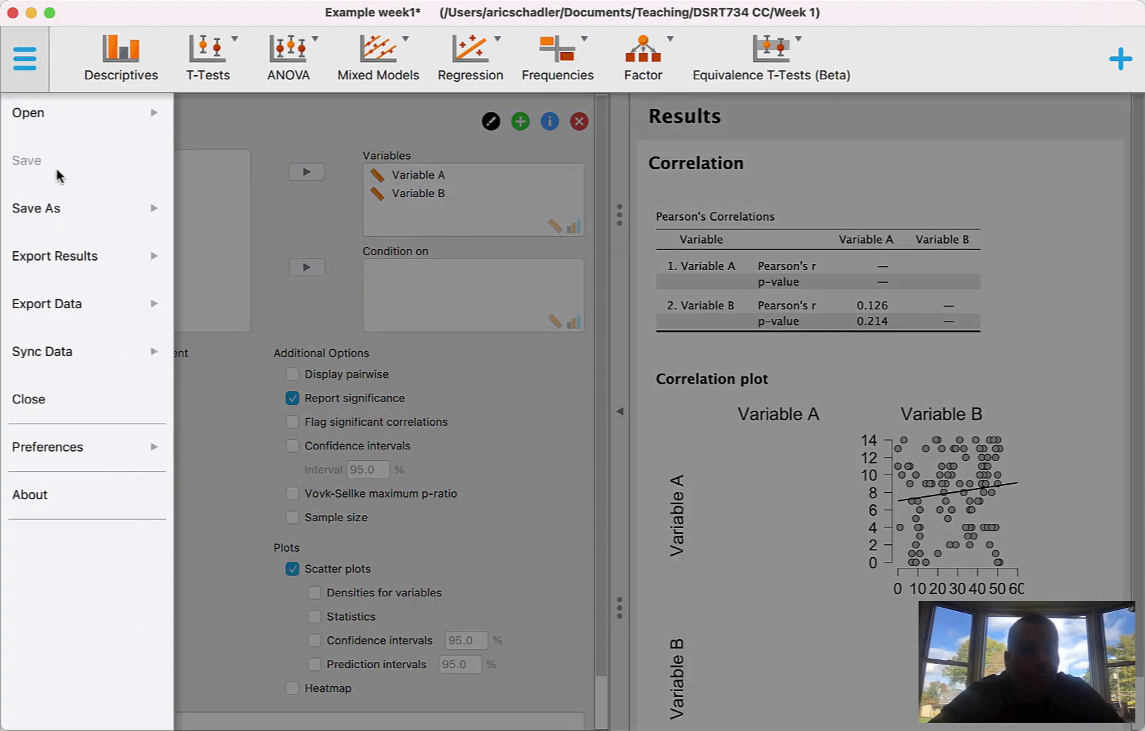
left_click(56, 399)
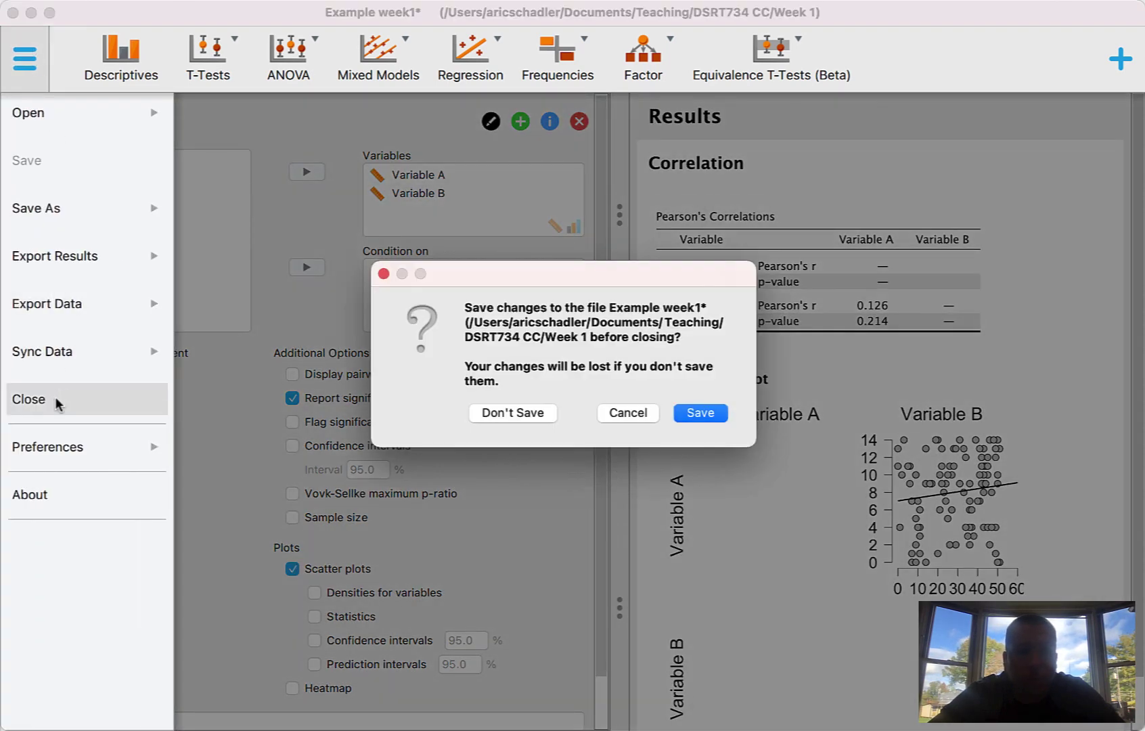
left_click(503, 414)
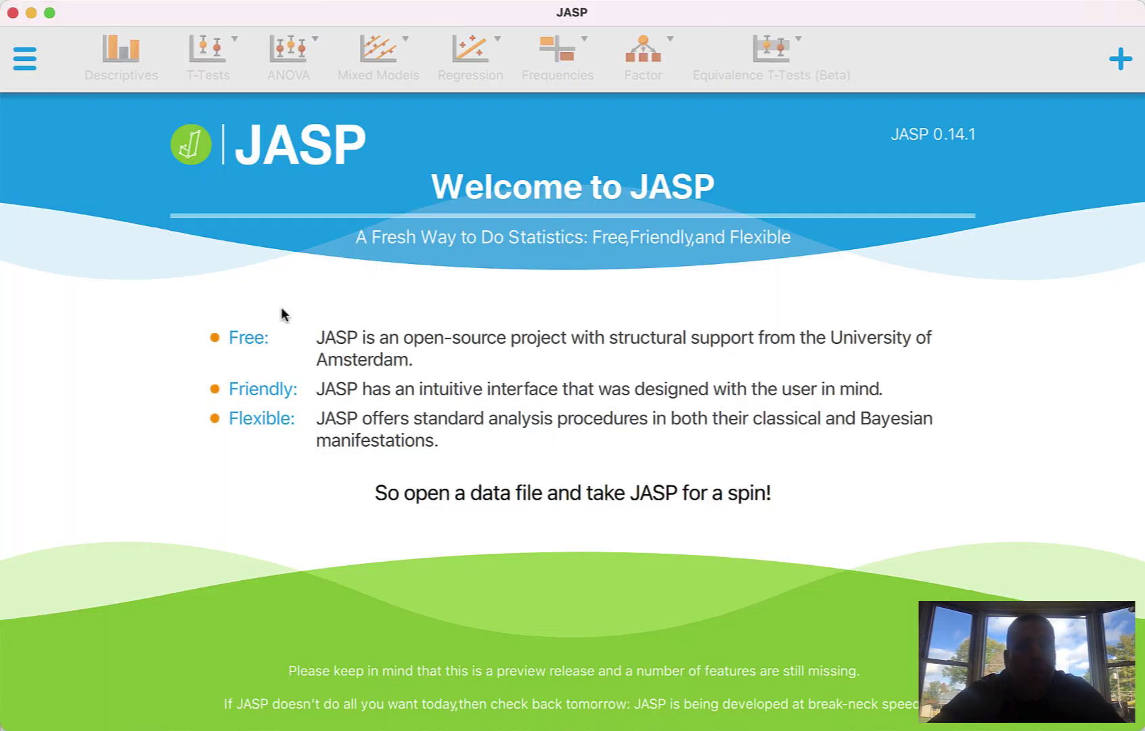
Open the Class Project Fall2021 dataset from Recent Files and scroll across its columns
left_click(23, 60)
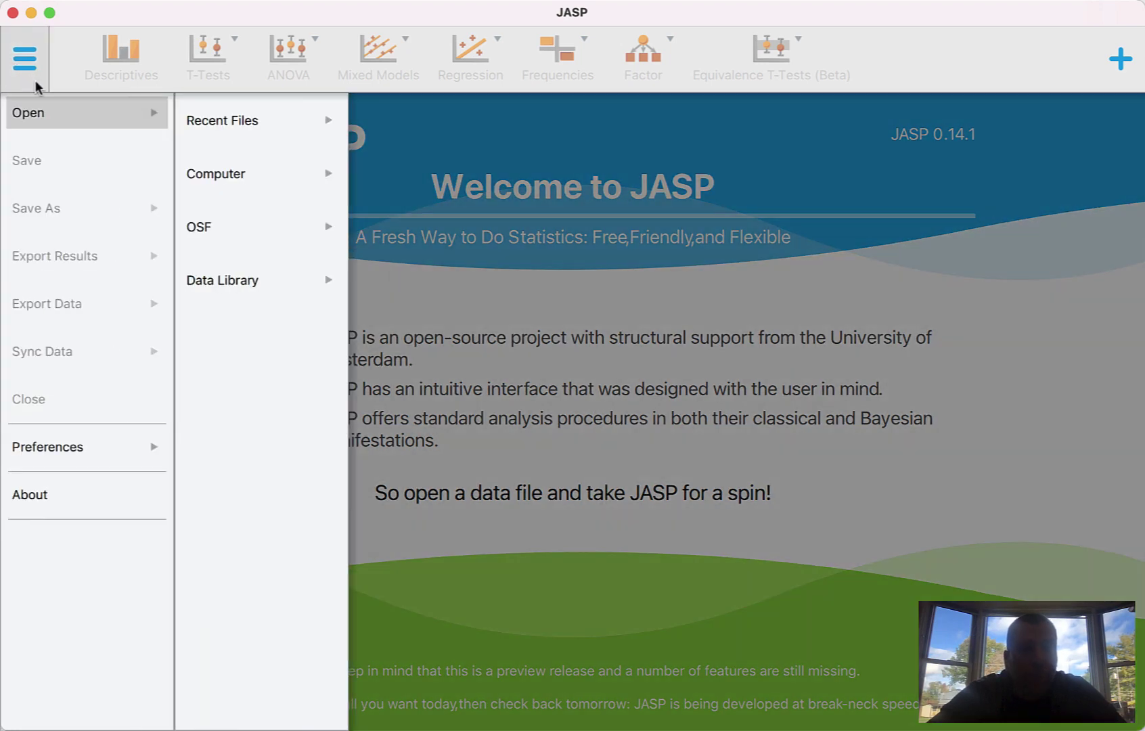
left_click(240, 119)
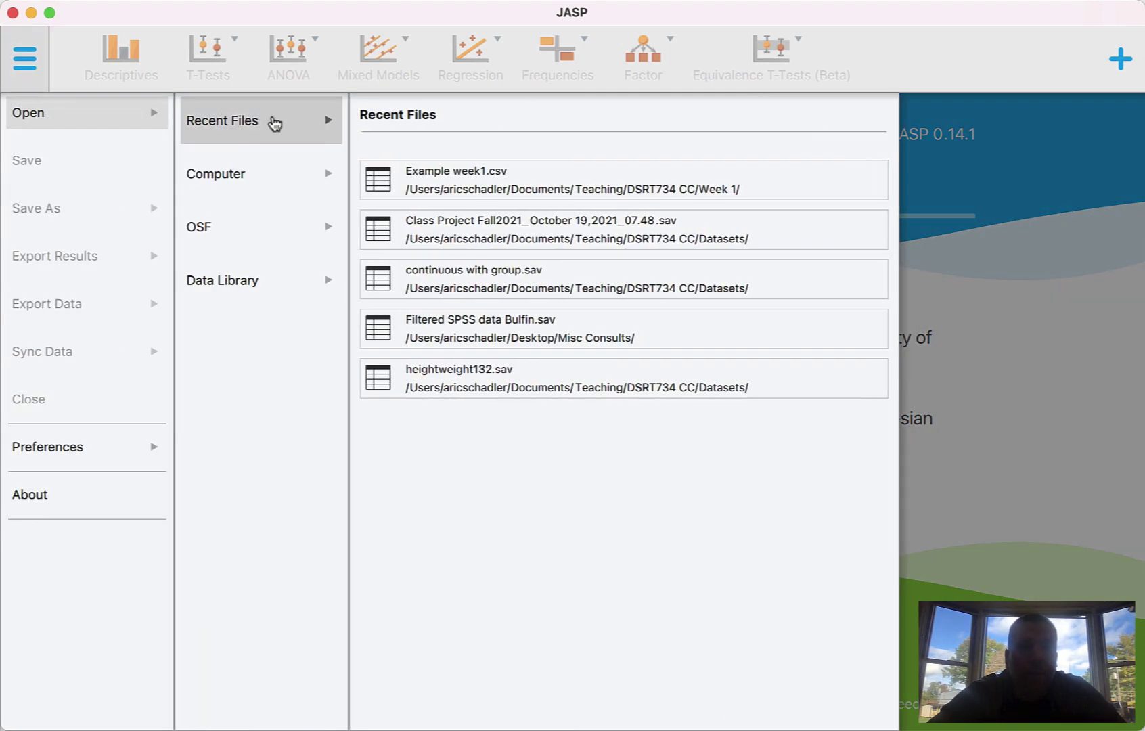
left_click(450, 240)
scroll(496, 409, "right", 10)
scroll(498, 412, "right", 10)
scroll(498, 412, "right", 10)
scroll(498, 412, "right", 10)
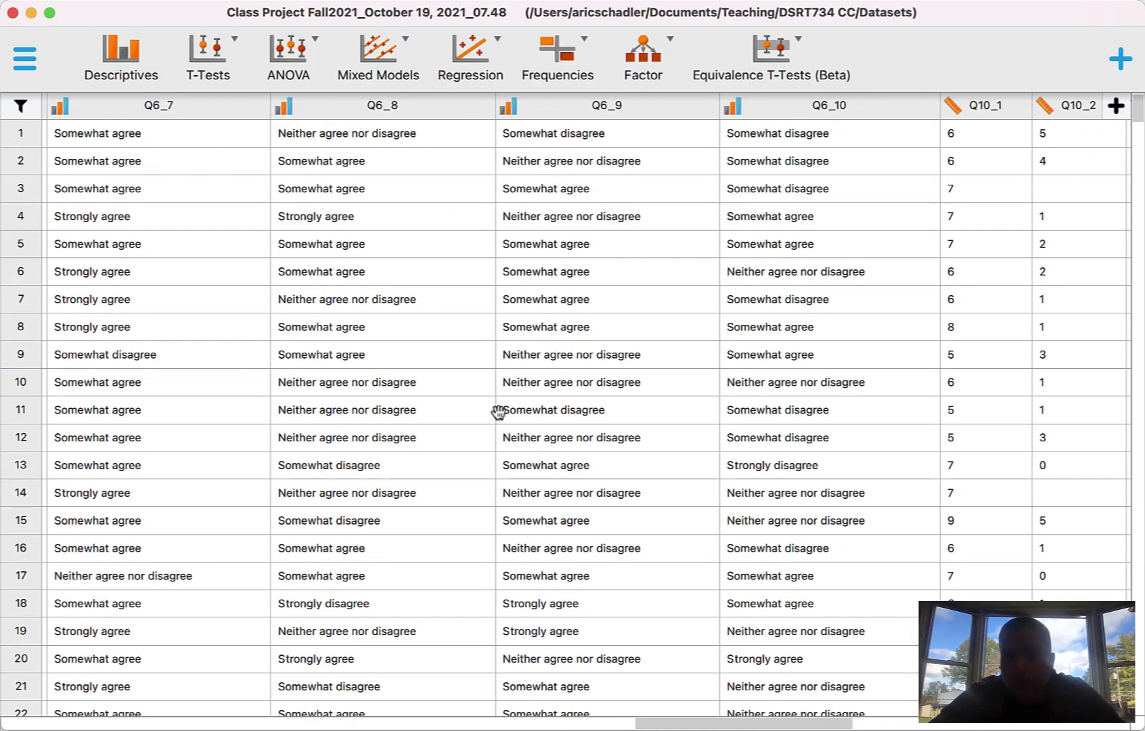
scroll(498, 411, "right", 10)
scroll(498, 412, "right", 3)
scroll(498, 412, "left", 4)
scroll(498, 412, "right", 2)
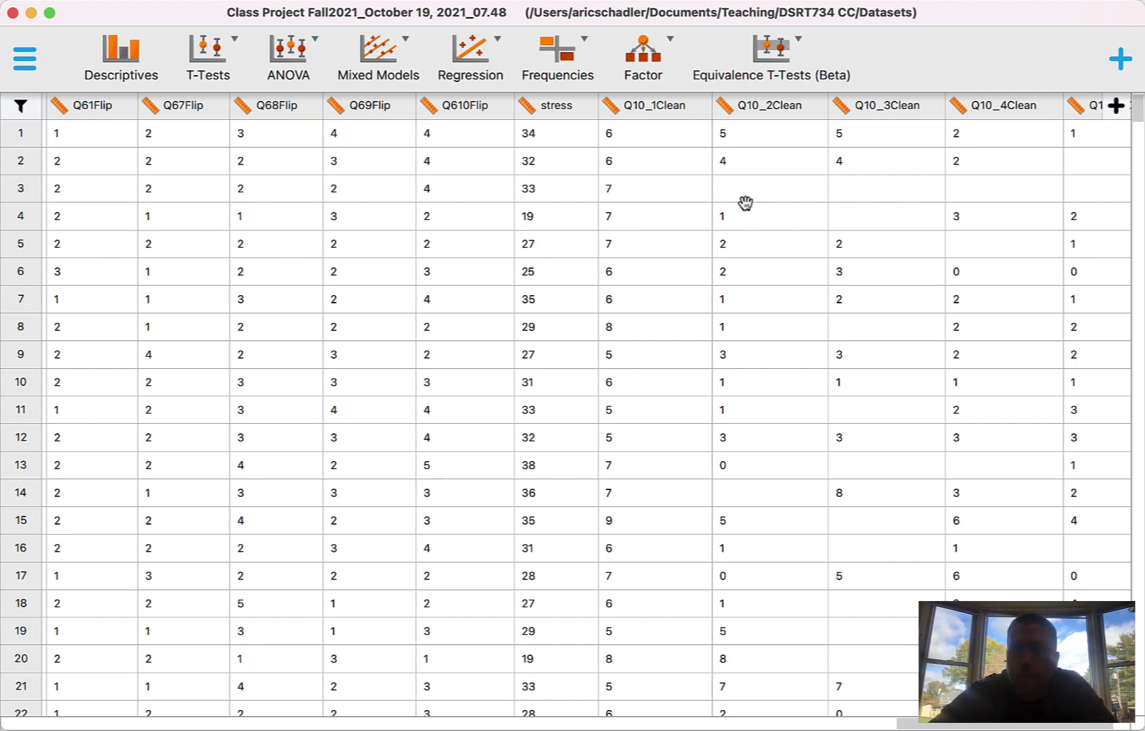
scroll(745, 204, "right", 3)
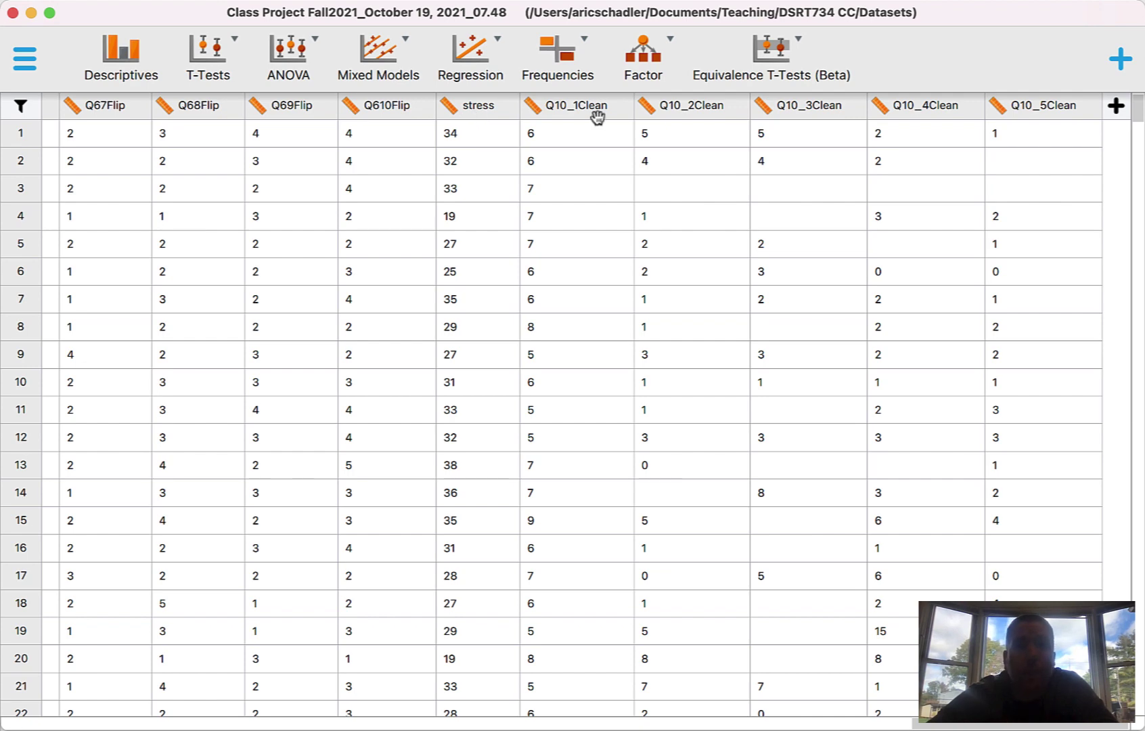
Correlate stress with Q10_1Clean in a new correlation analysis (r = −0.221, p < .001)
left_click(489, 59)
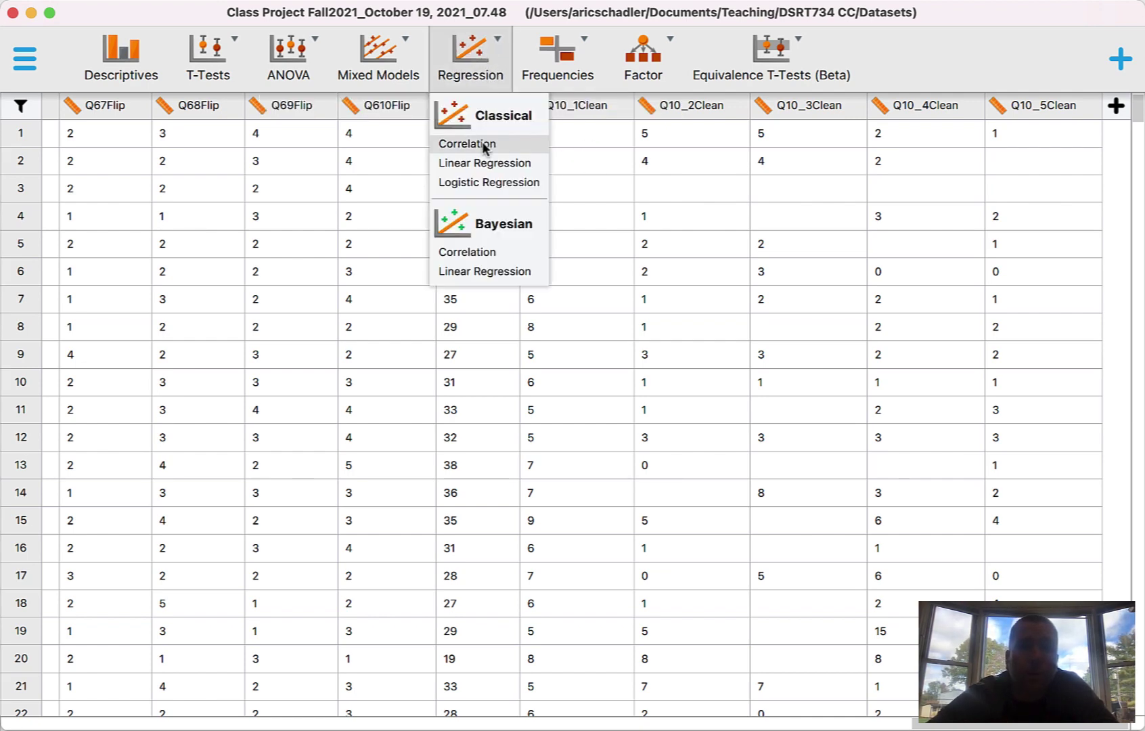
left_click(484, 145)
scroll(142, 261, "down", 15)
left_click(74, 228)
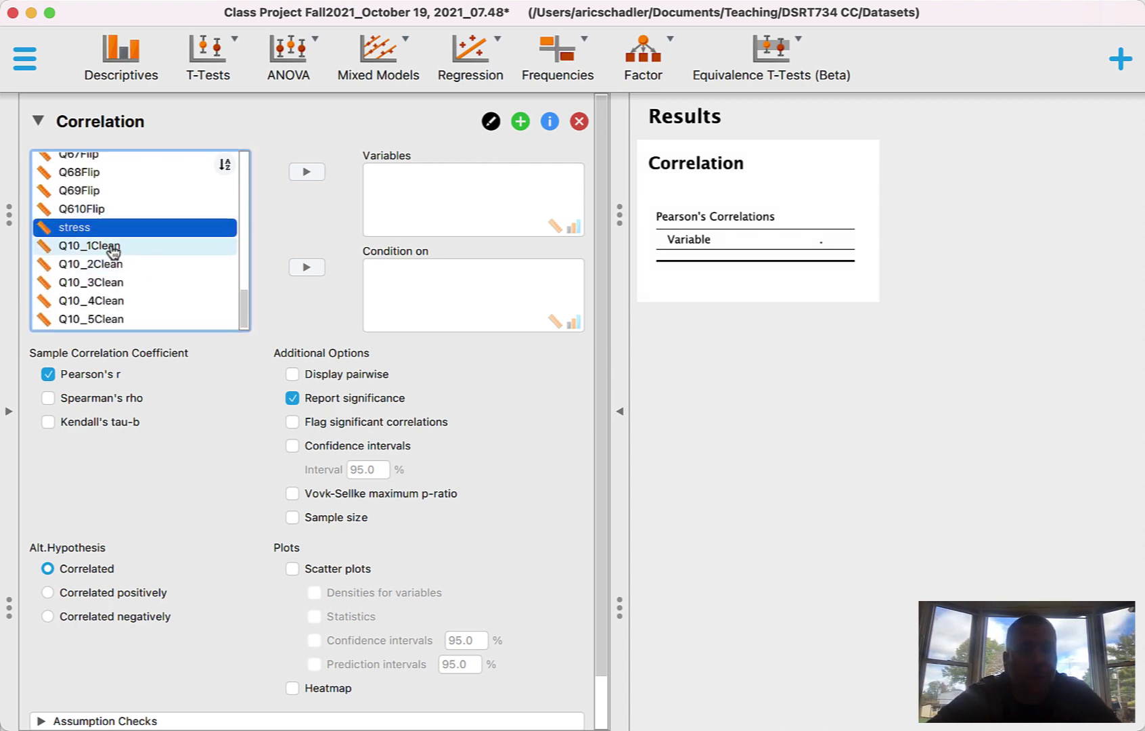
left_click(113, 249, "shift")
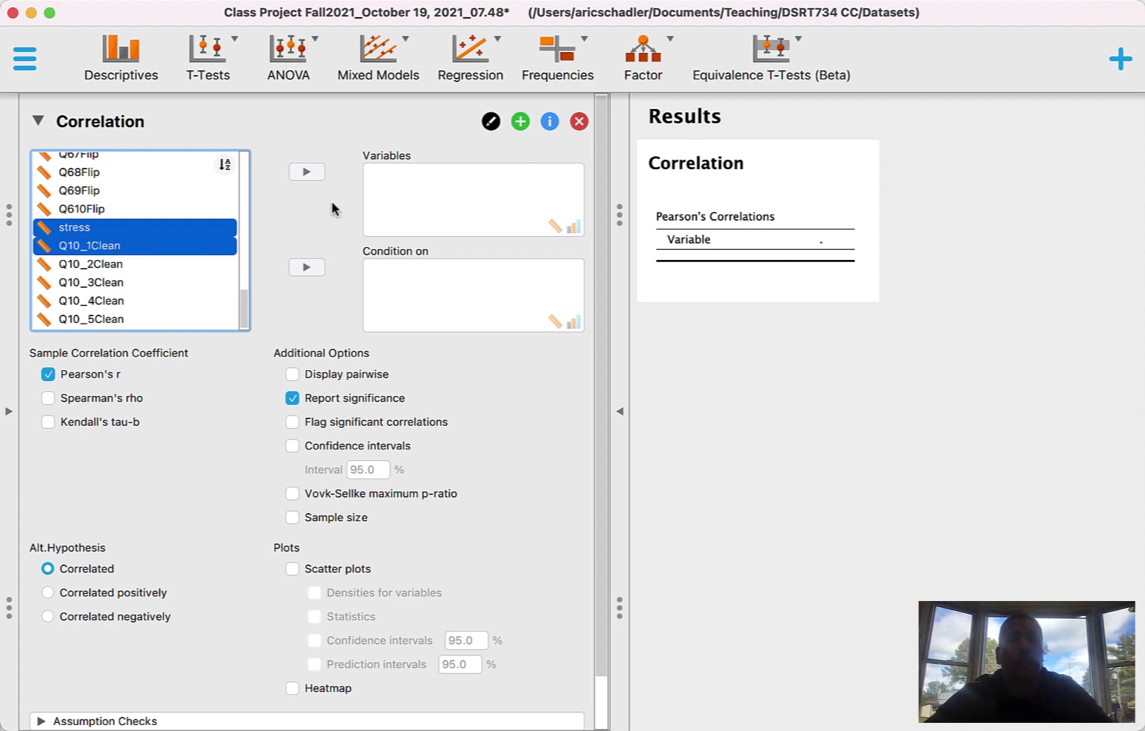
left_click(305, 175)
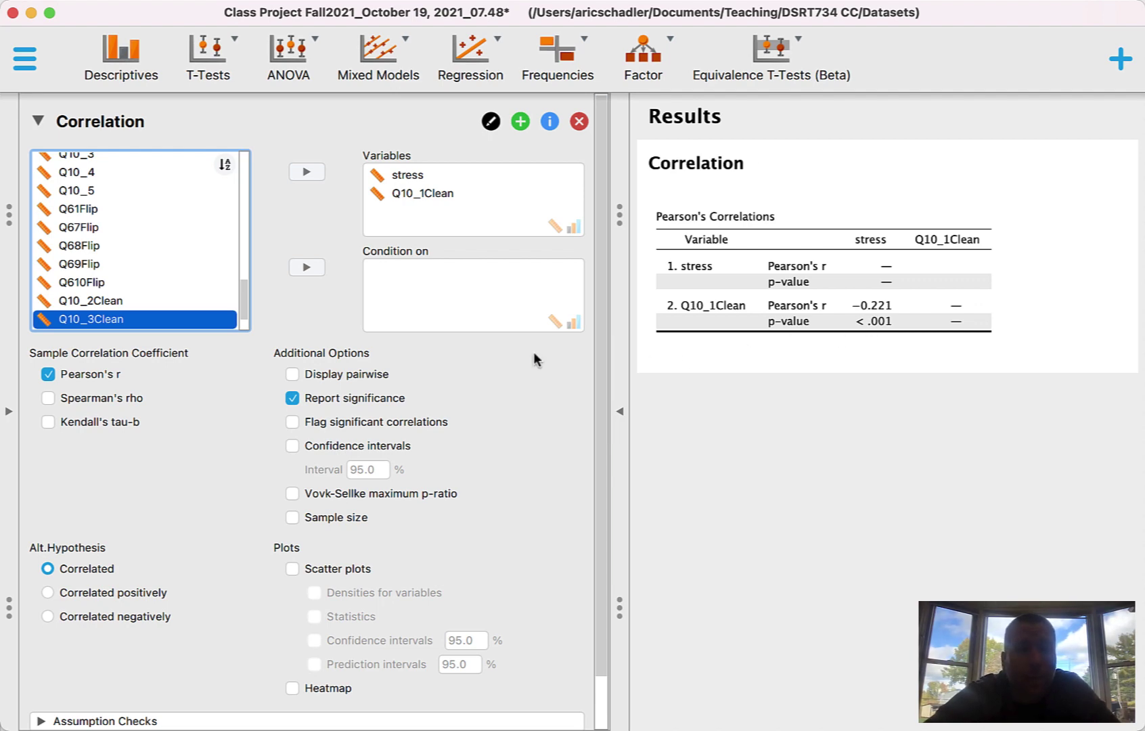
Turn on Scatter plots for the stress–Q10_1Clean correlation
left_click(293, 569)
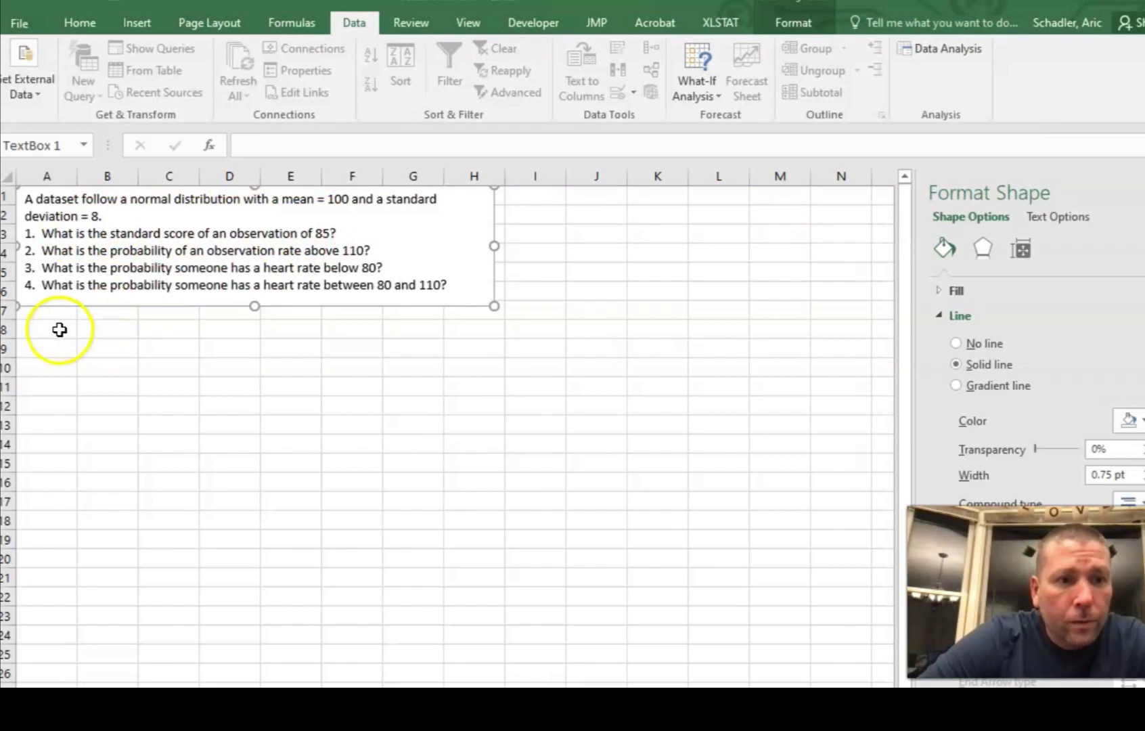
Number the answer rows 1–4 in cells A8:A11
left_click(60, 329)
type("1")
key("Return")
key("Return")
type("3")
key("Return")
key("Return")
Enter =(85-100)/8 in B8 to get the standard score −1.875
left_click(120, 331)
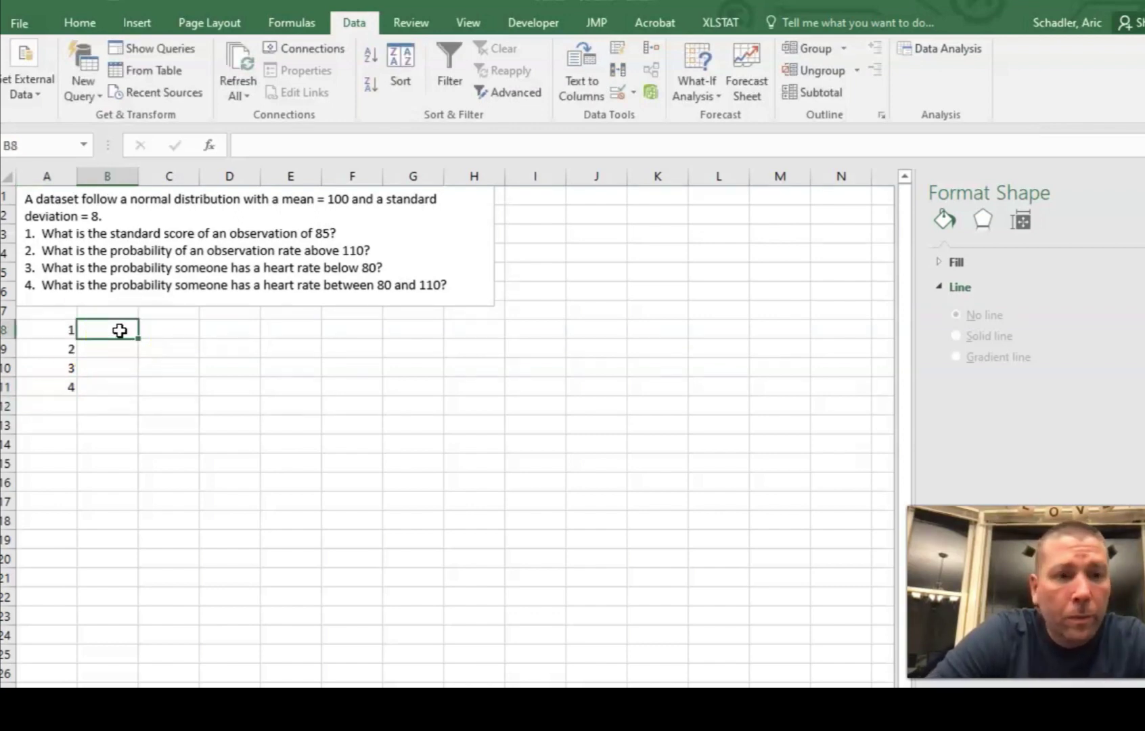
type("=(8")
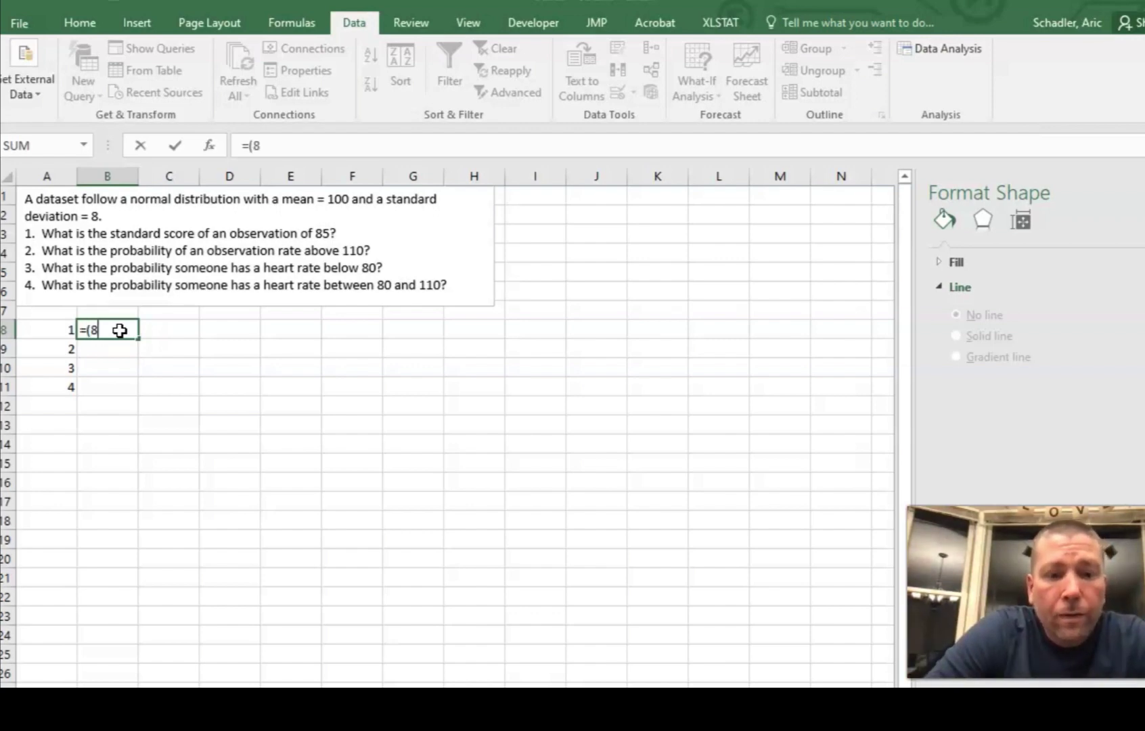
type("-100)/8")
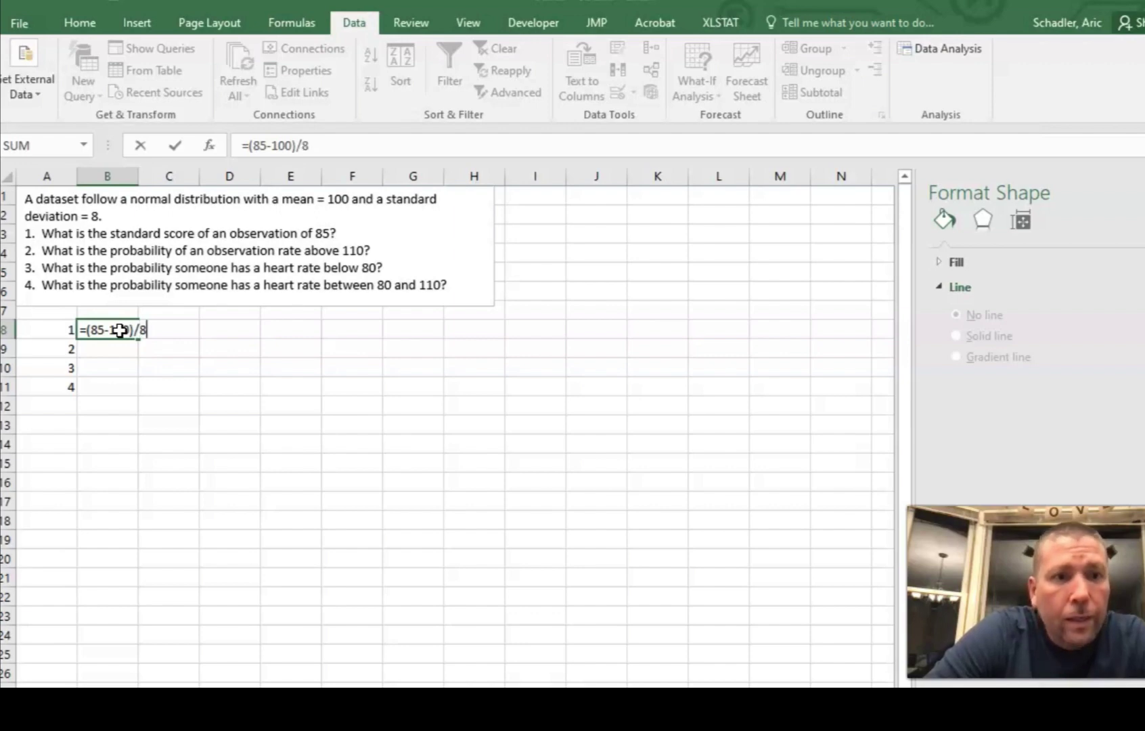
key("Return")
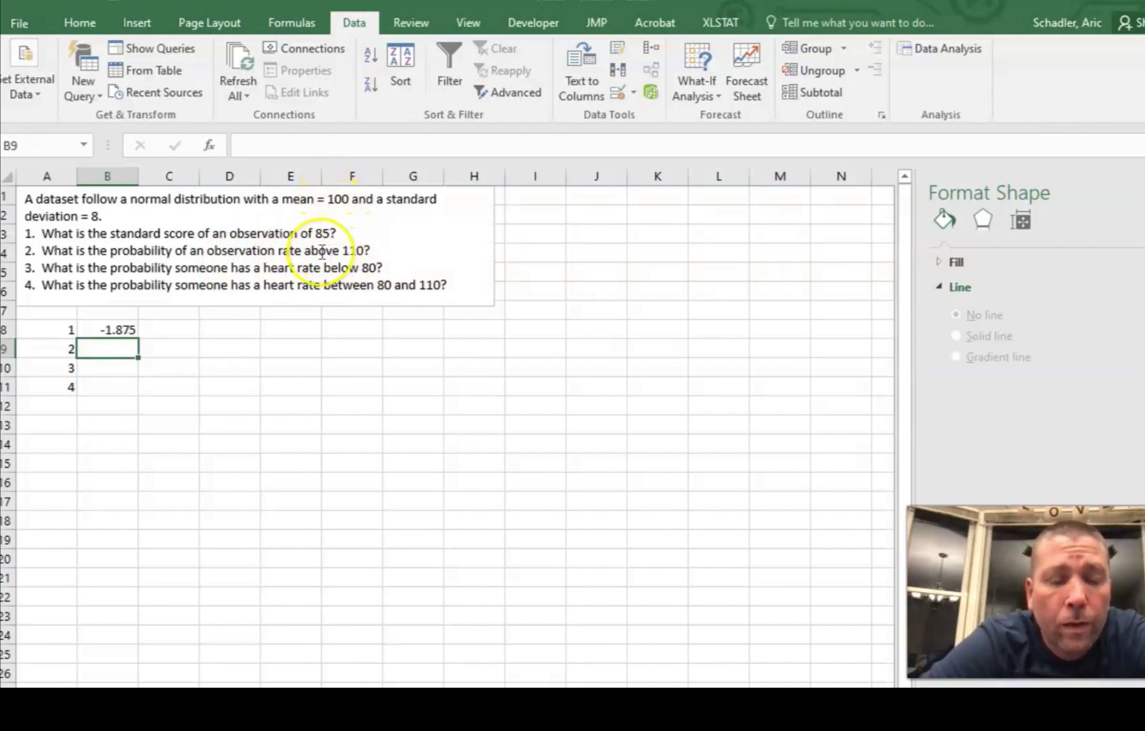
In the Paint 3D bell curve, write 100 under the centre
key("super+Tab")
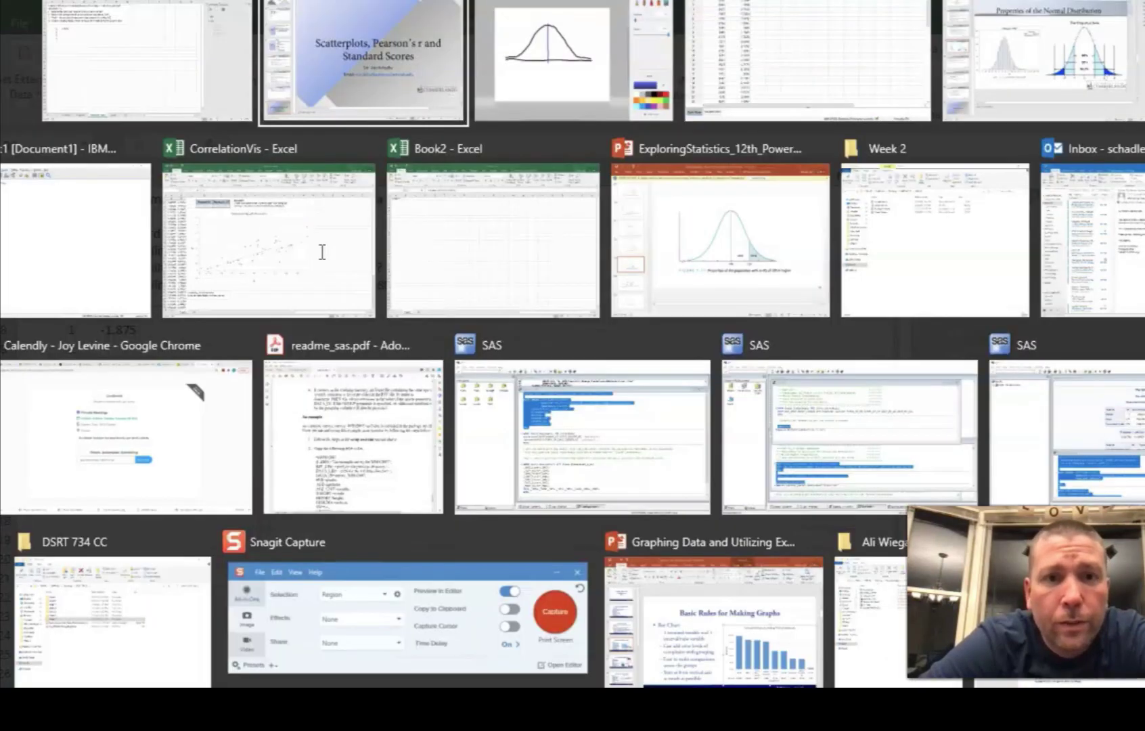
key("Right")
key("Return")
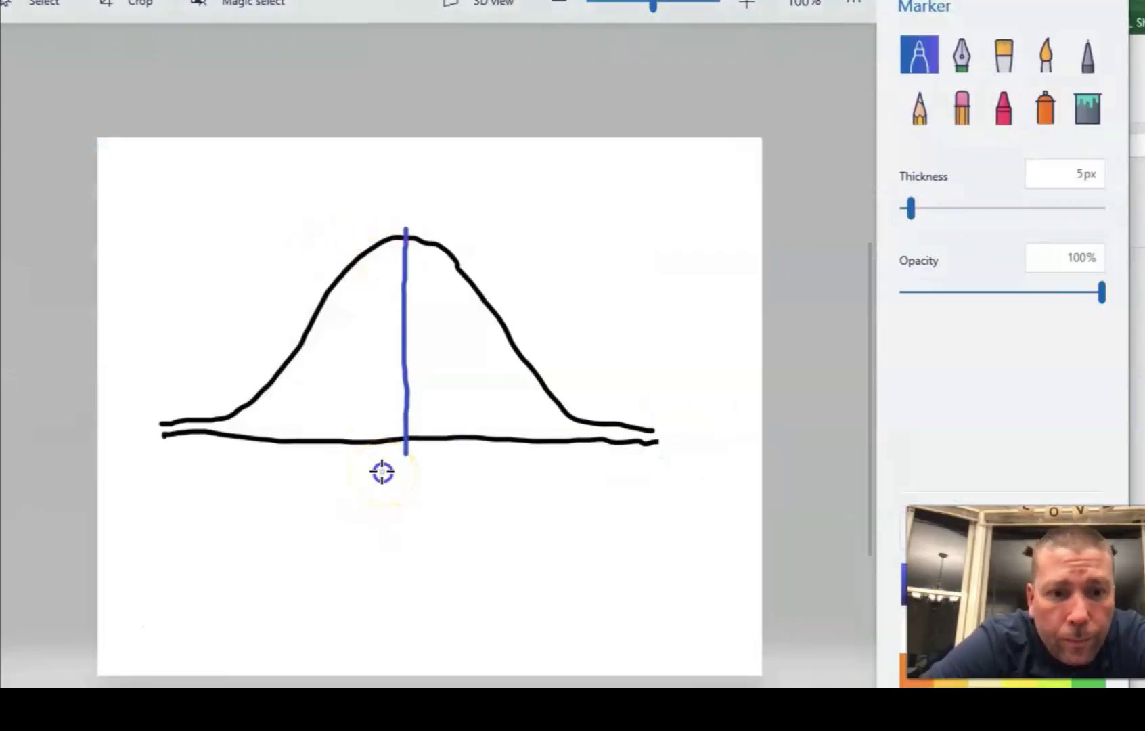
mouse_move(383, 473)
left_mouse_down()
mouse_move(412, 493)
mouse_move(403, 475)
mouse_move(426, 478)
mouse_move(426, 493)
mouse_move(445, 489)
mouse_move(432, 466)
left_mouse_up()
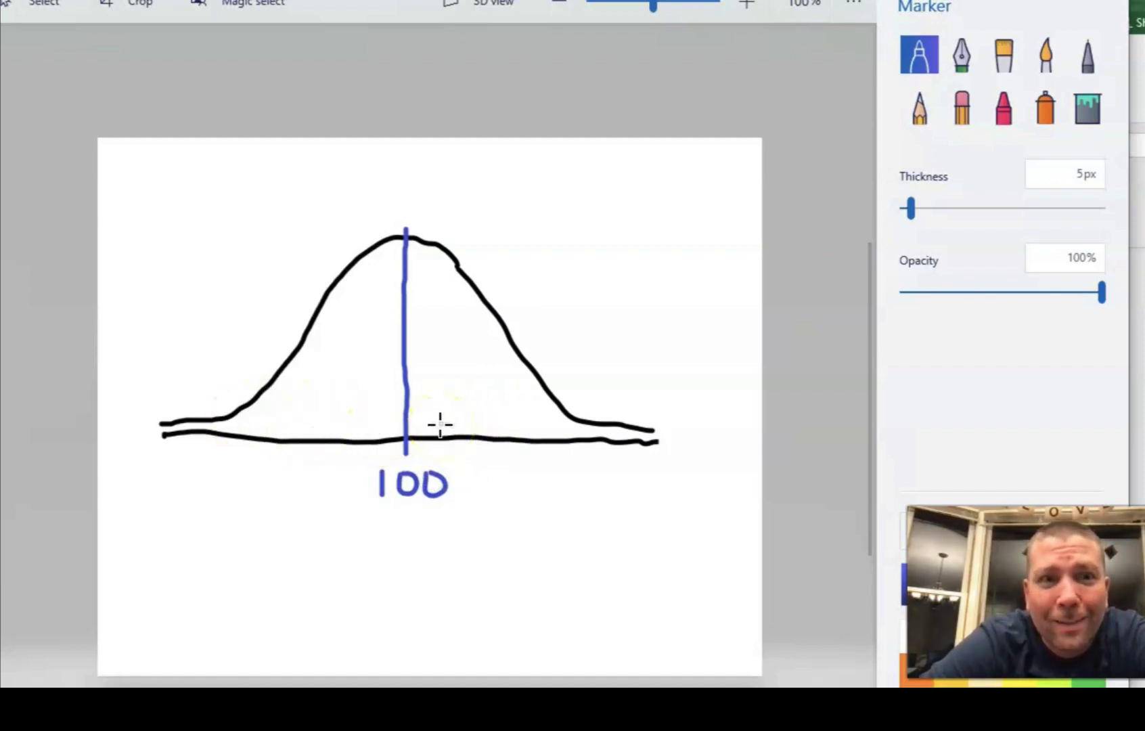
left_click(565, 440)
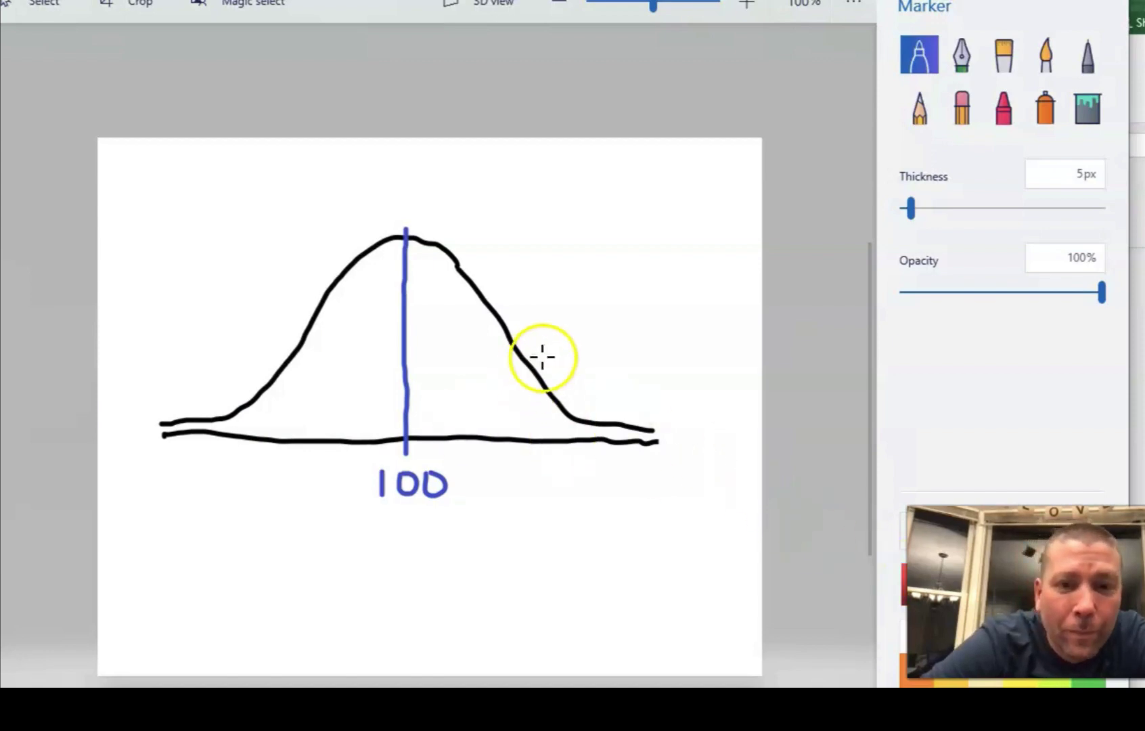
Draw a red cutoff line at 110, label it 110, and shade the right tail
left_click_drag(542, 357, 541, 460)
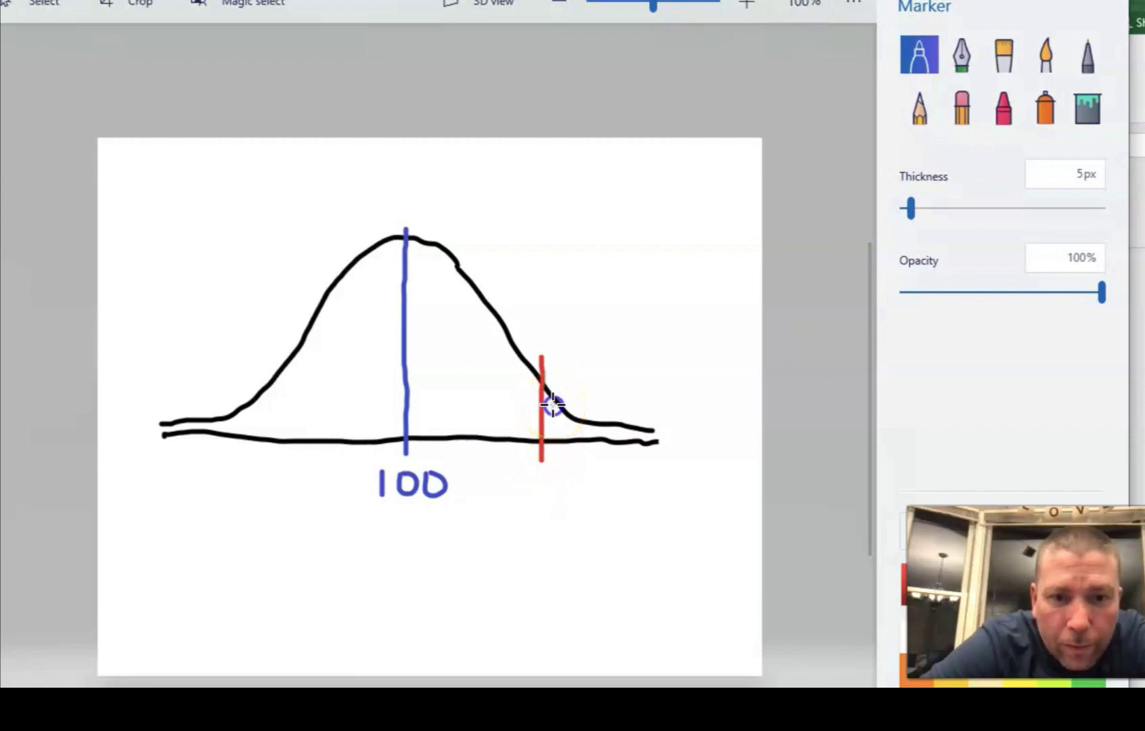
mouse_move(550, 404)
left_mouse_down()
mouse_move(574, 434)
mouse_move(613, 428)
mouse_move(659, 443)
mouse_move(596, 432)
mouse_move(547, 401)
mouse_move(618, 437)
left_mouse_up()
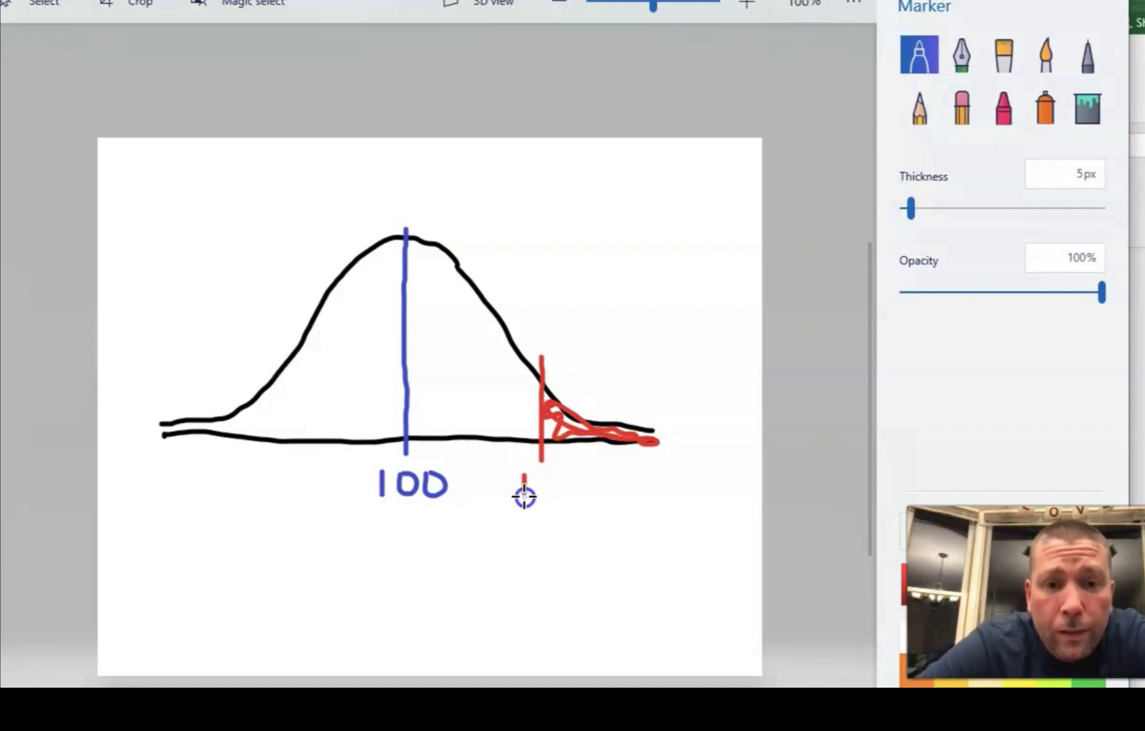
mouse_move(524, 474)
left_mouse_down()
mouse_move(523, 497)
mouse_move(580, 497)
mouse_move(560, 478)
left_mouse_up()
mouse_move(594, 425)
left_mouse_down()
mouse_move(530, 422)
mouse_move(583, 421)
mouse_move(549, 433)
left_mouse_up()
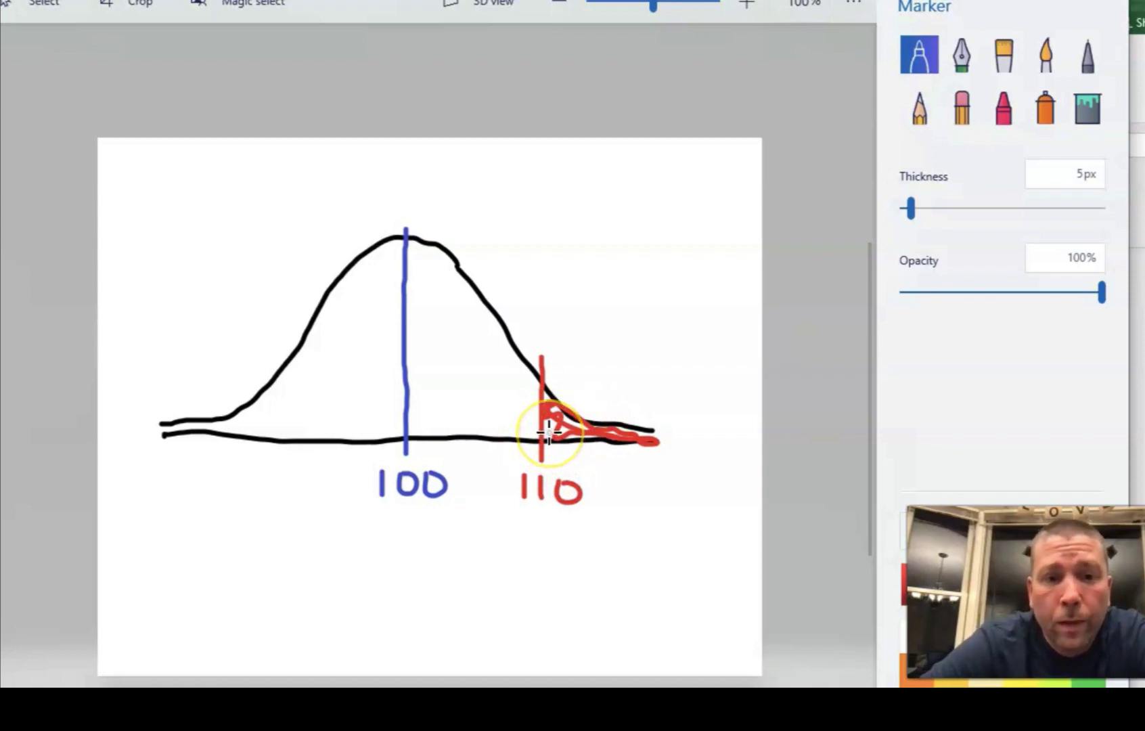
key("alt+Tab")
Enter =1-NORM.DIST(110,100,8,TRUE) in B9, giving 0.10565 for question 2
left_click(312, 427)
type("=norm.dist(")
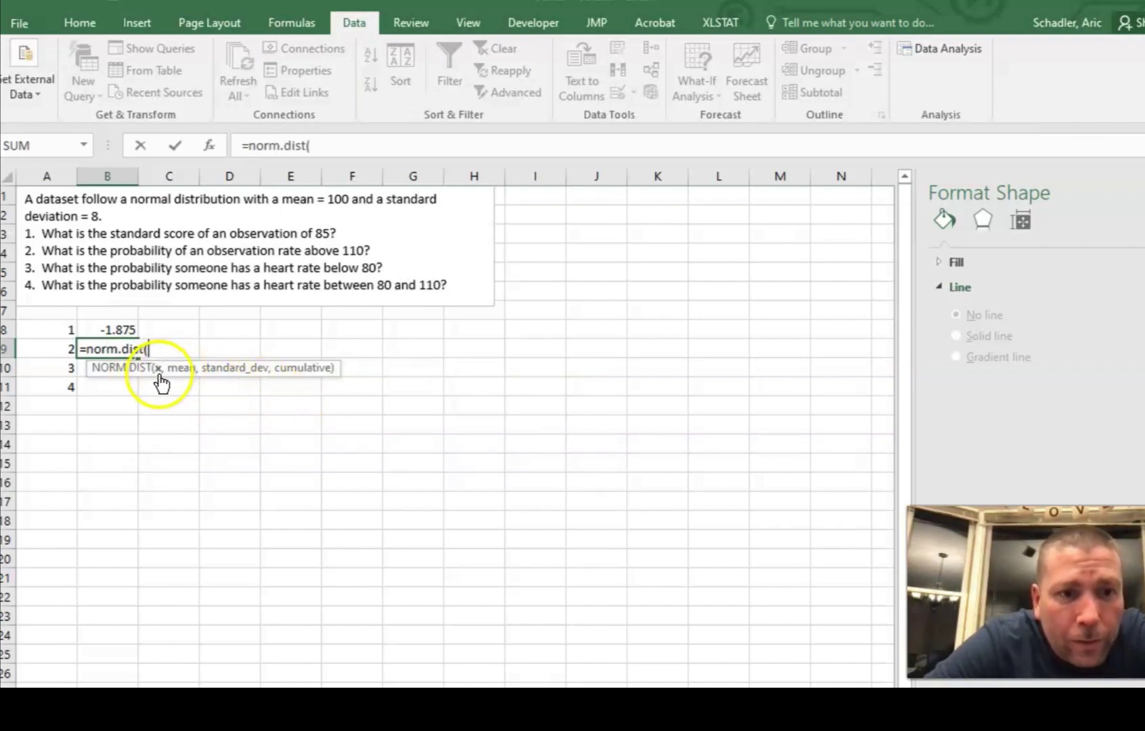
type("110,100,")
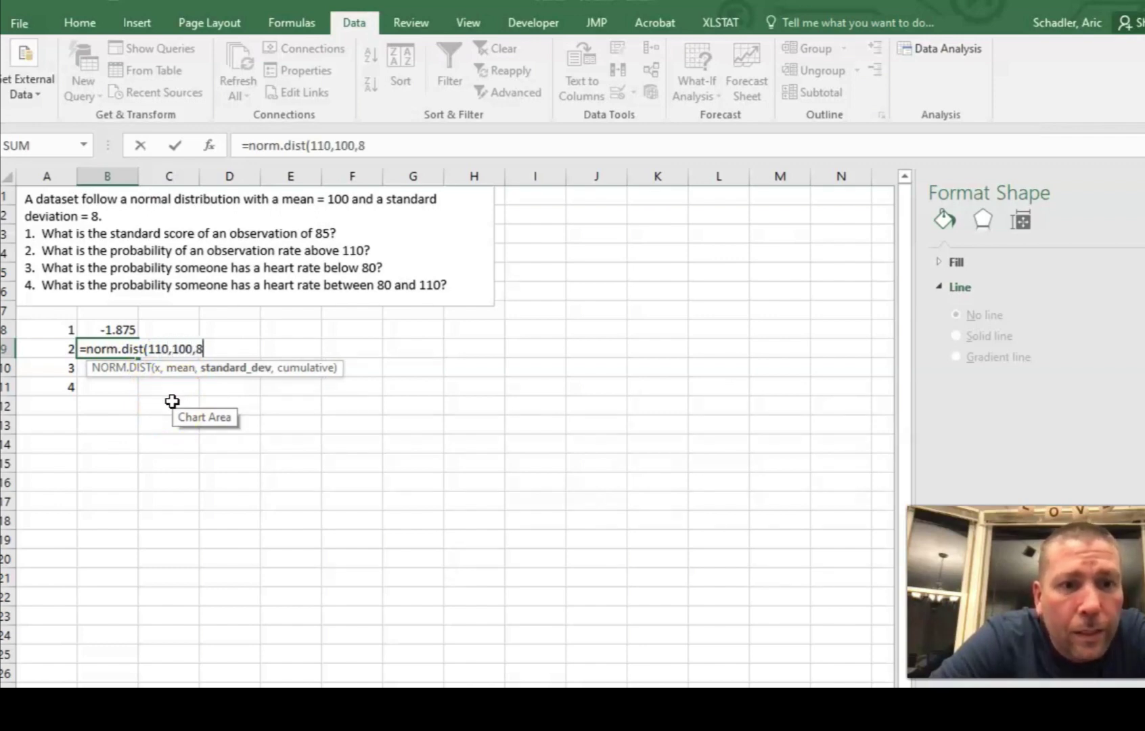
type("8,")
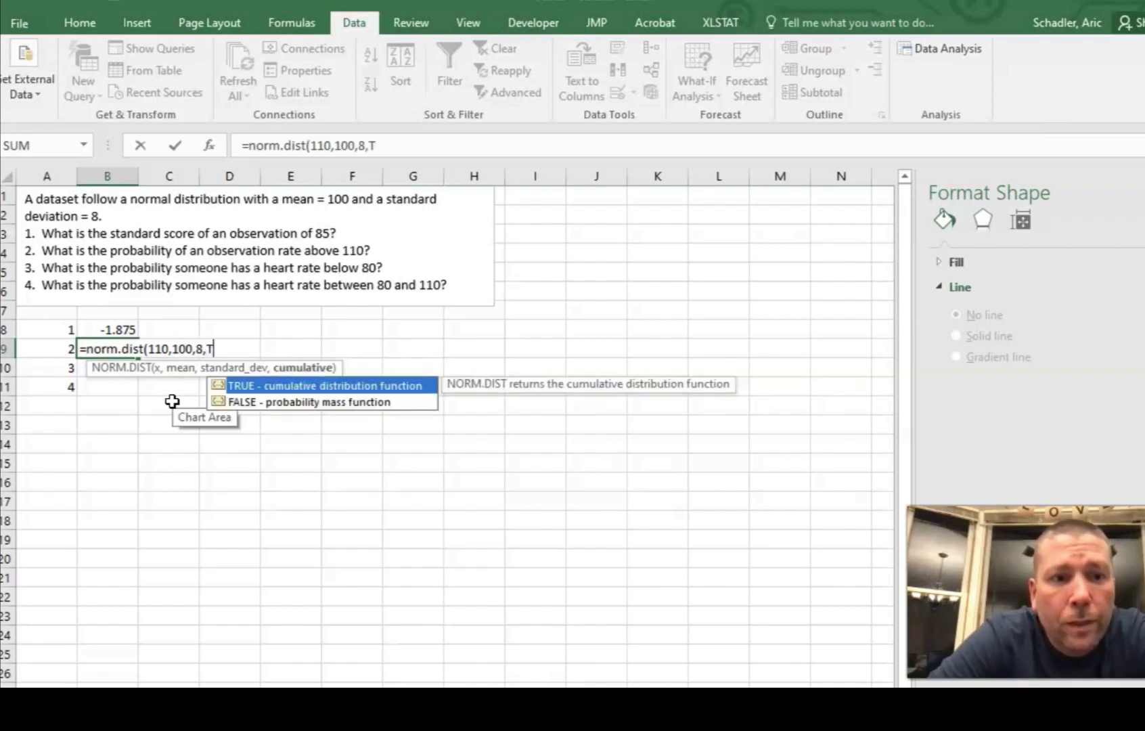
type("TRUE)")
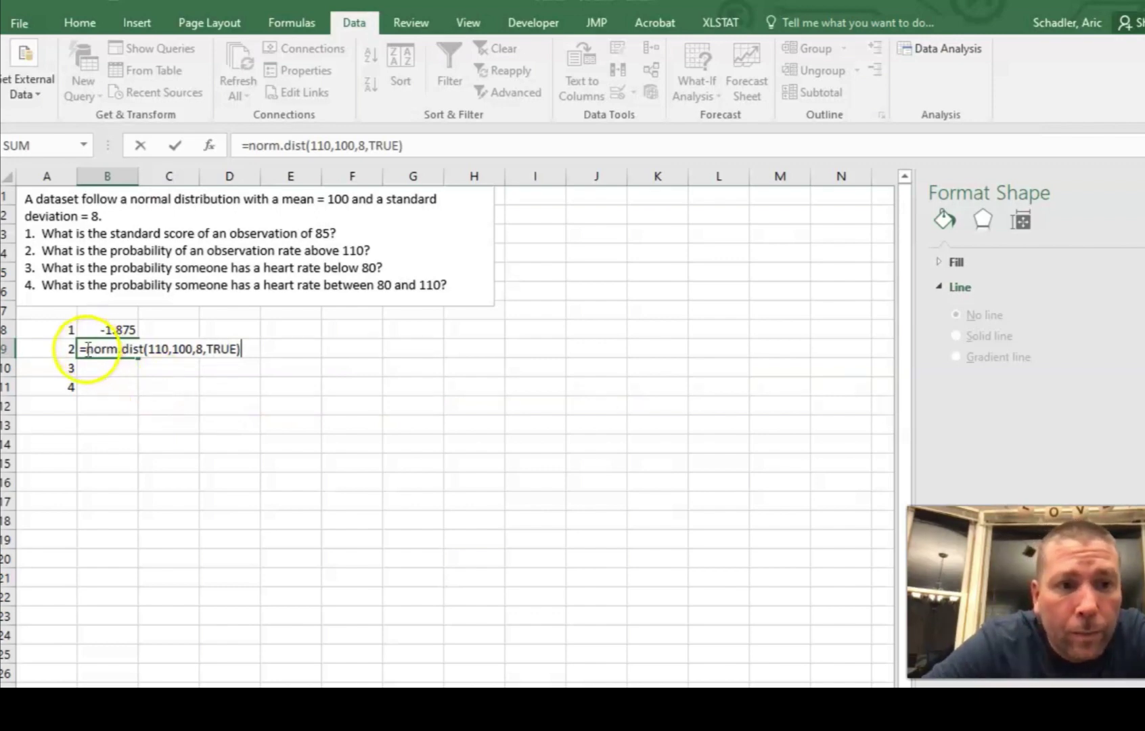
type("1-")
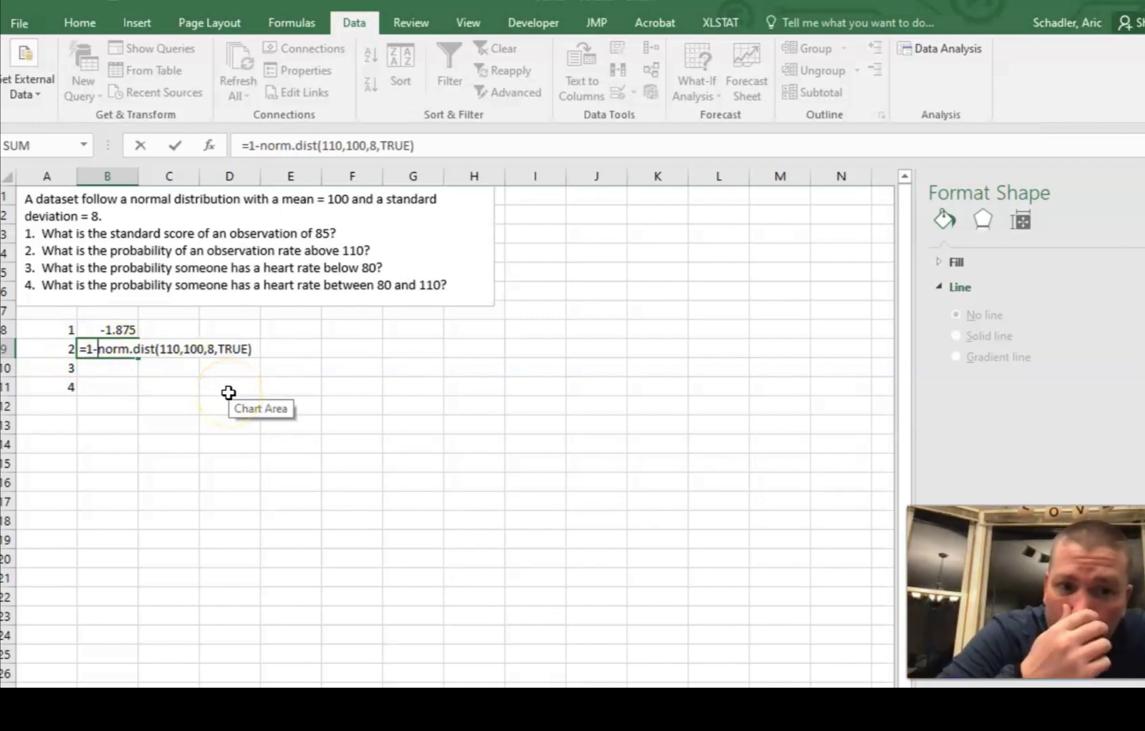
key("Return")
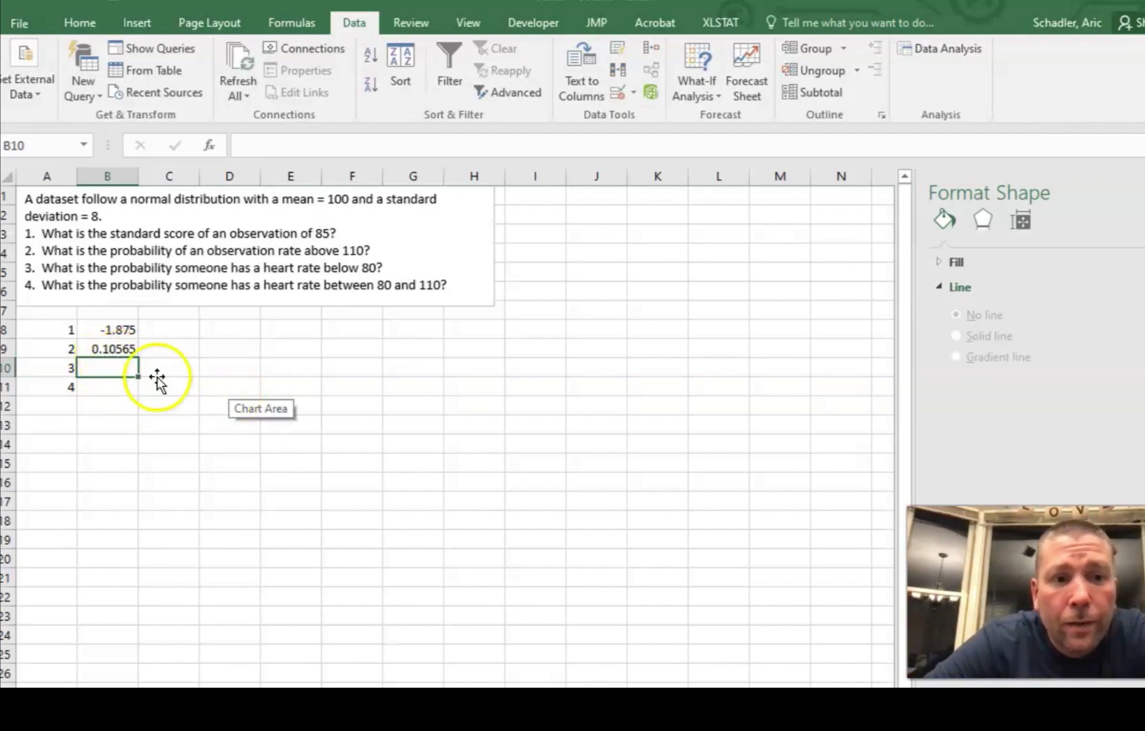
key("alt+Tab")
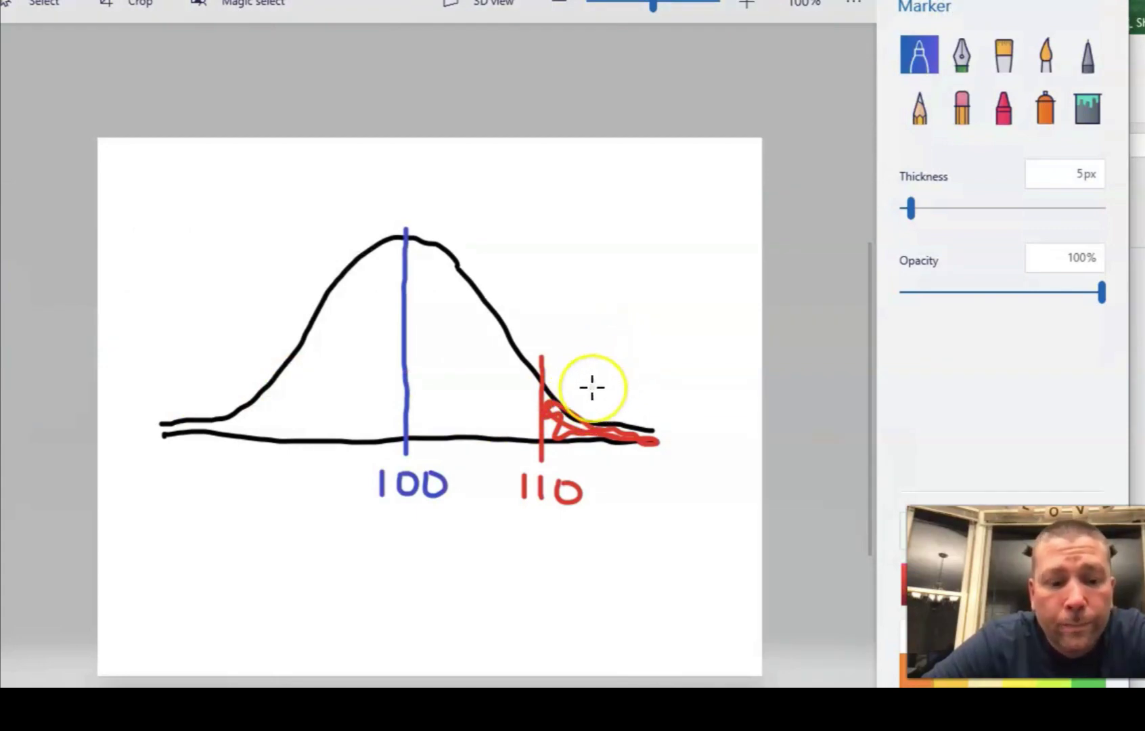
Undo the 110 line, label and shading on the Paint 3D curve
key("alt+Tab")
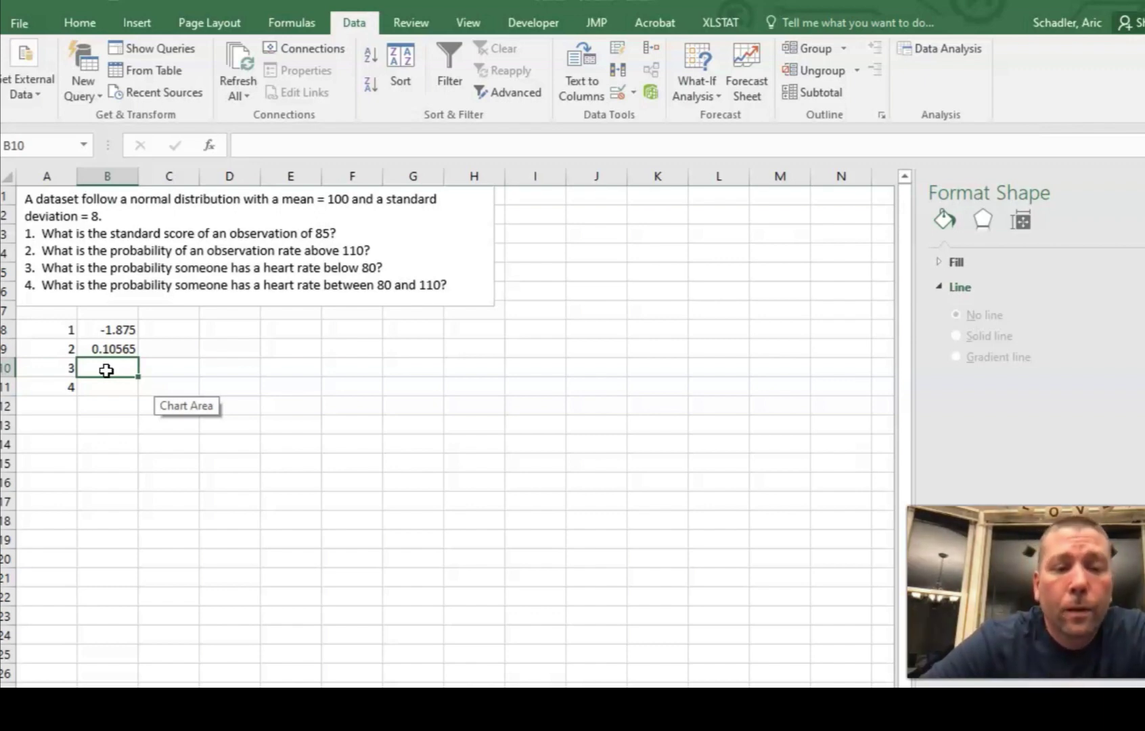
key("alt+Tab")
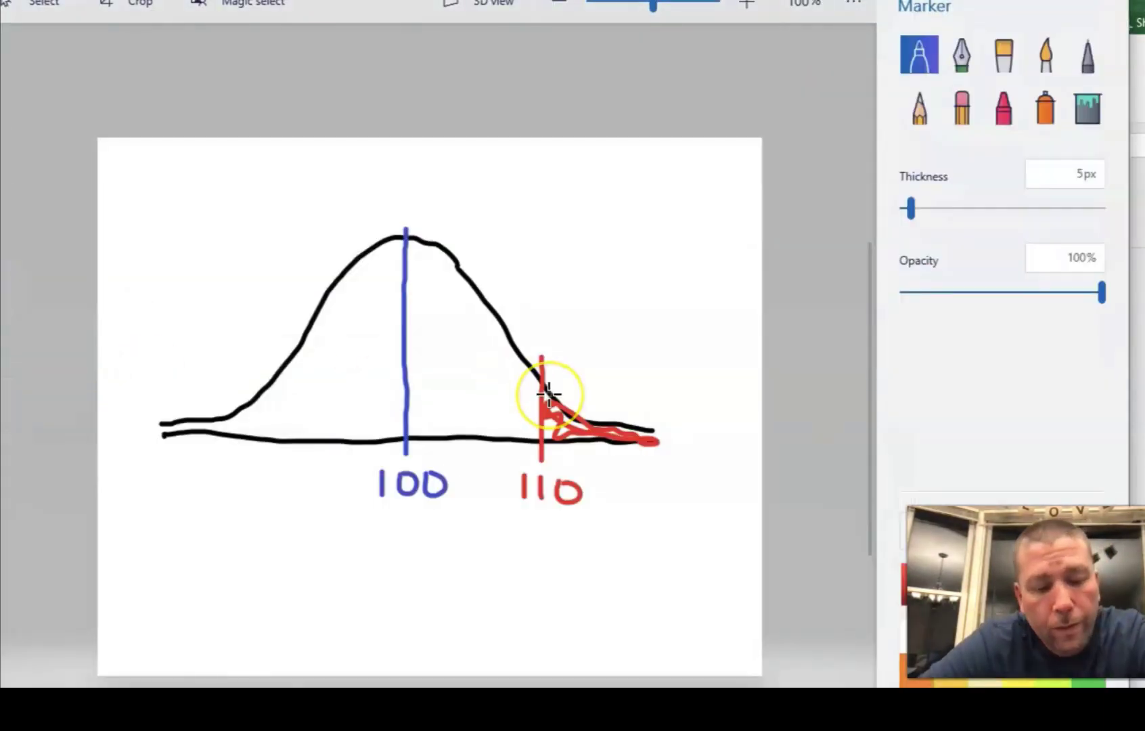
key("ctrl+z")
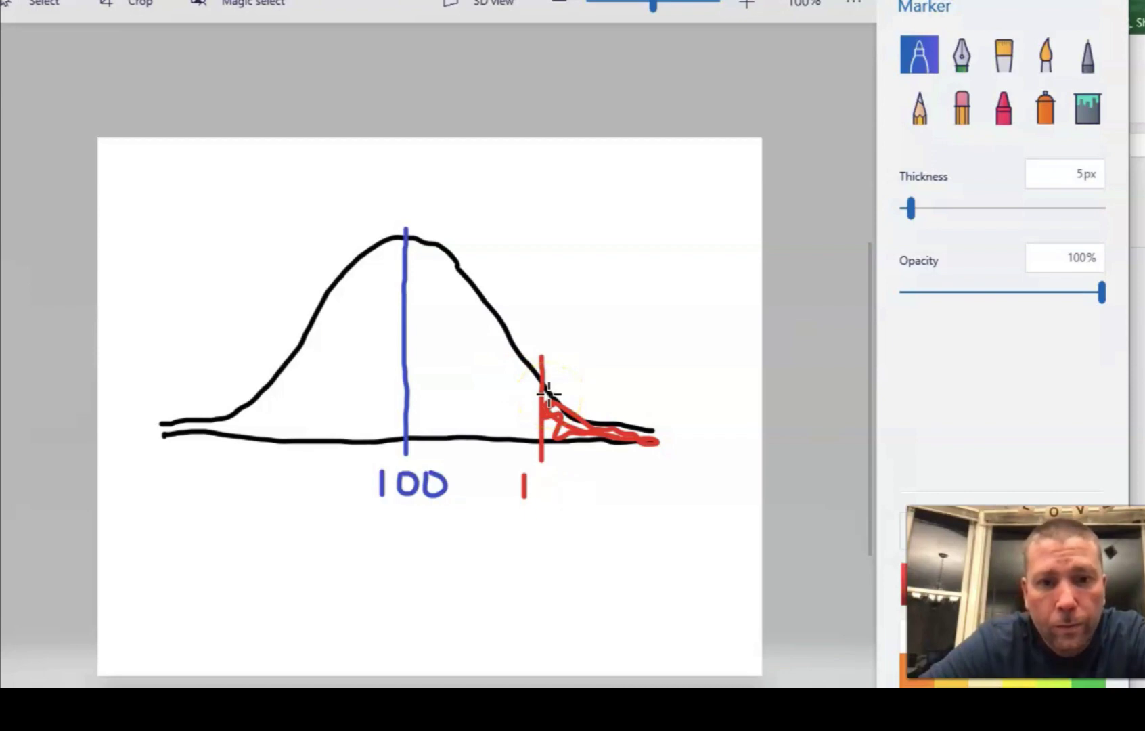
key("ctrl+z")
key("ctrl+z")
key("ctrl+z")
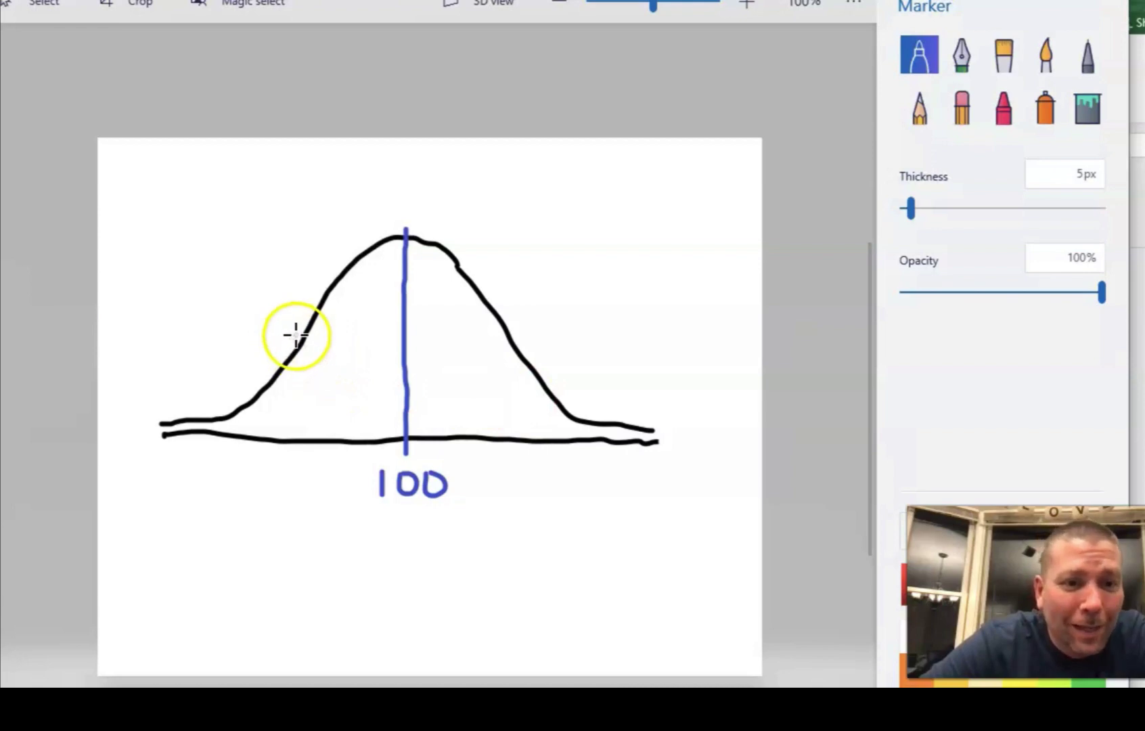
Draw a red cutoff line at 80 and shade the left tail below it
mouse_move(289, 335)
left_mouse_down()
mouse_move(285, 461)
mouse_move(248, 481)
mouse_move(271, 497)
mouse_move(260, 506)
mouse_move(263, 474)
mouse_move(287, 499)
mouse_move(306, 495)
mouse_move(288, 468)
left_mouse_up()
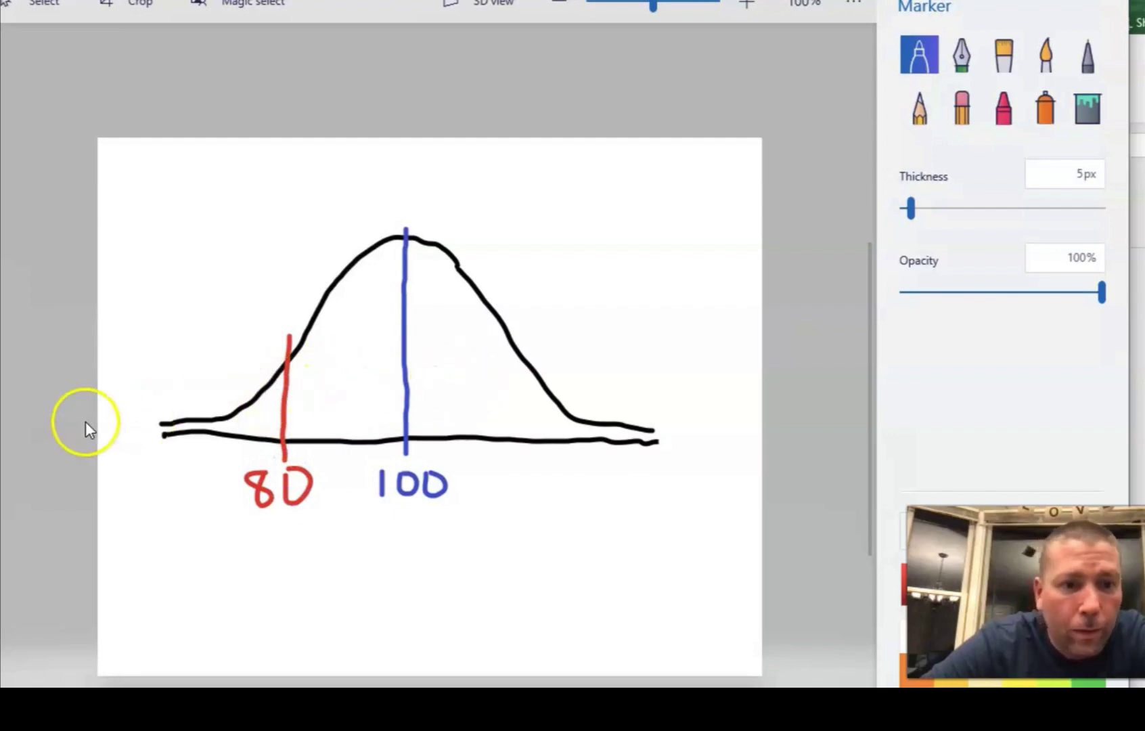
mouse_move(268, 378)
left_mouse_down()
mouse_move(274, 417)
mouse_move(280, 387)
mouse_move(264, 405)
mouse_move(276, 421)
mouse_move(258, 411)
mouse_move(275, 439)
mouse_move(235, 412)
mouse_move(250, 436)
mouse_move(196, 436)
left_mouse_up()
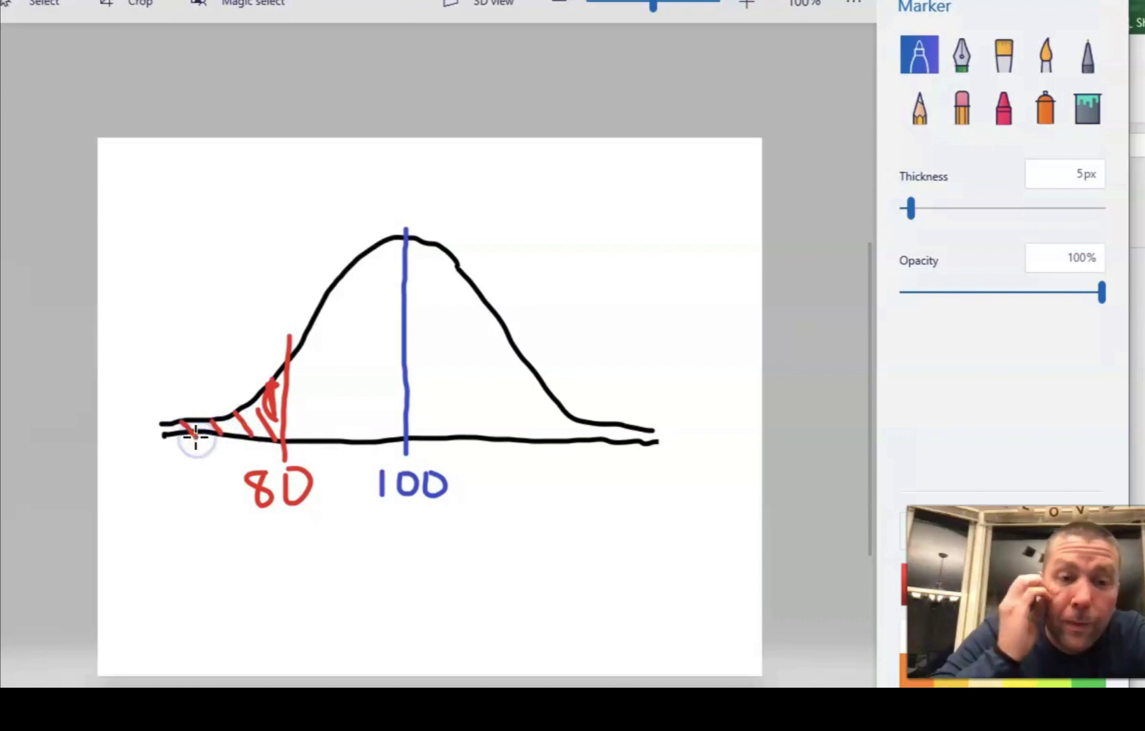
left_click_drag(278, 374, 268, 388)
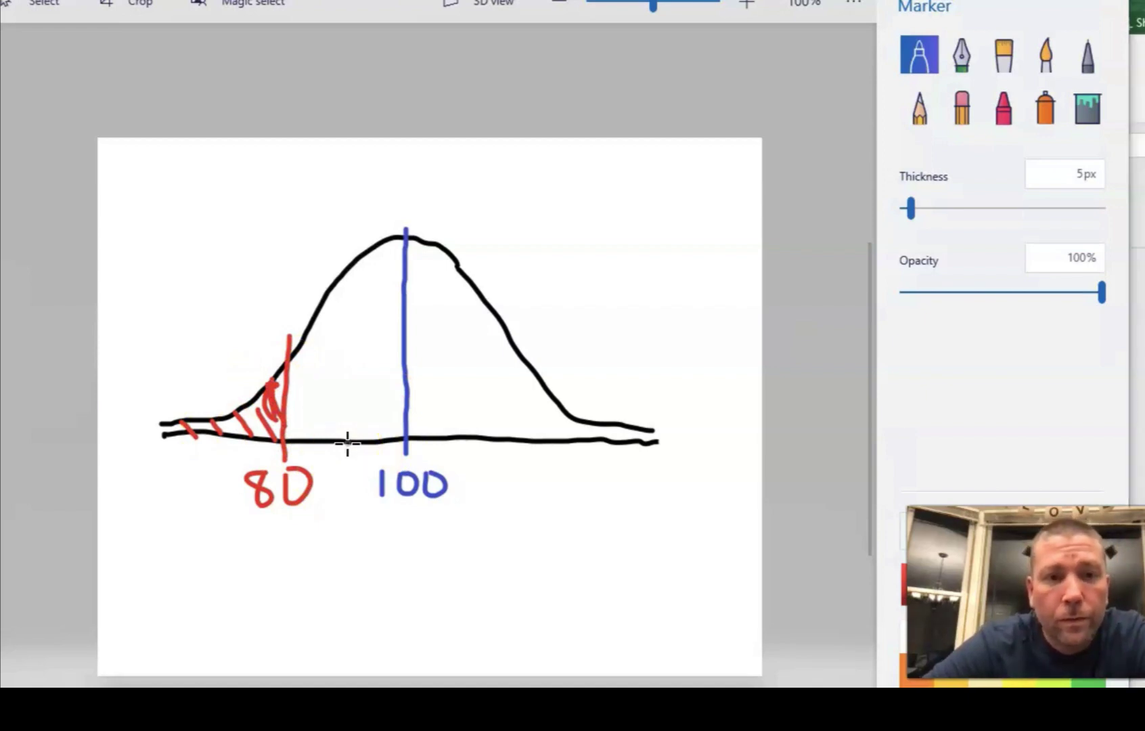
In Excel, enter =NORM.DIST(80,100,8,TRUE) in B10 so question 3 shows 0.00621
key("alt+Tab")
left_click(189, 405)
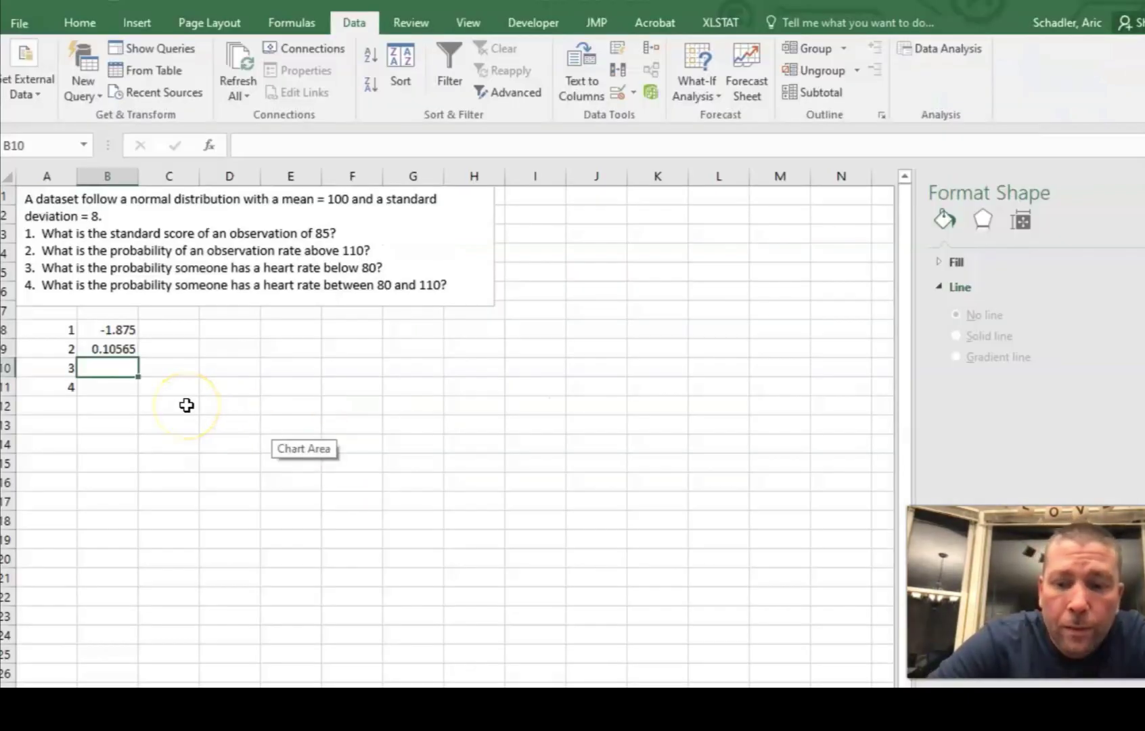
type("=")
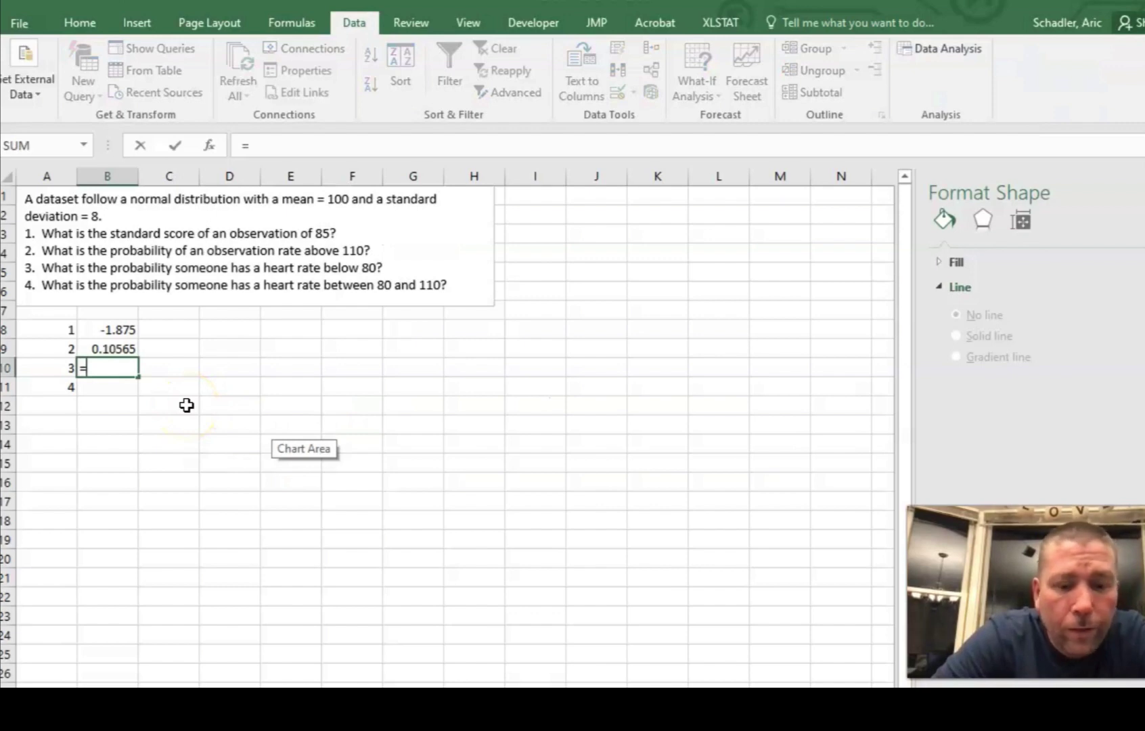
type("norm.h")
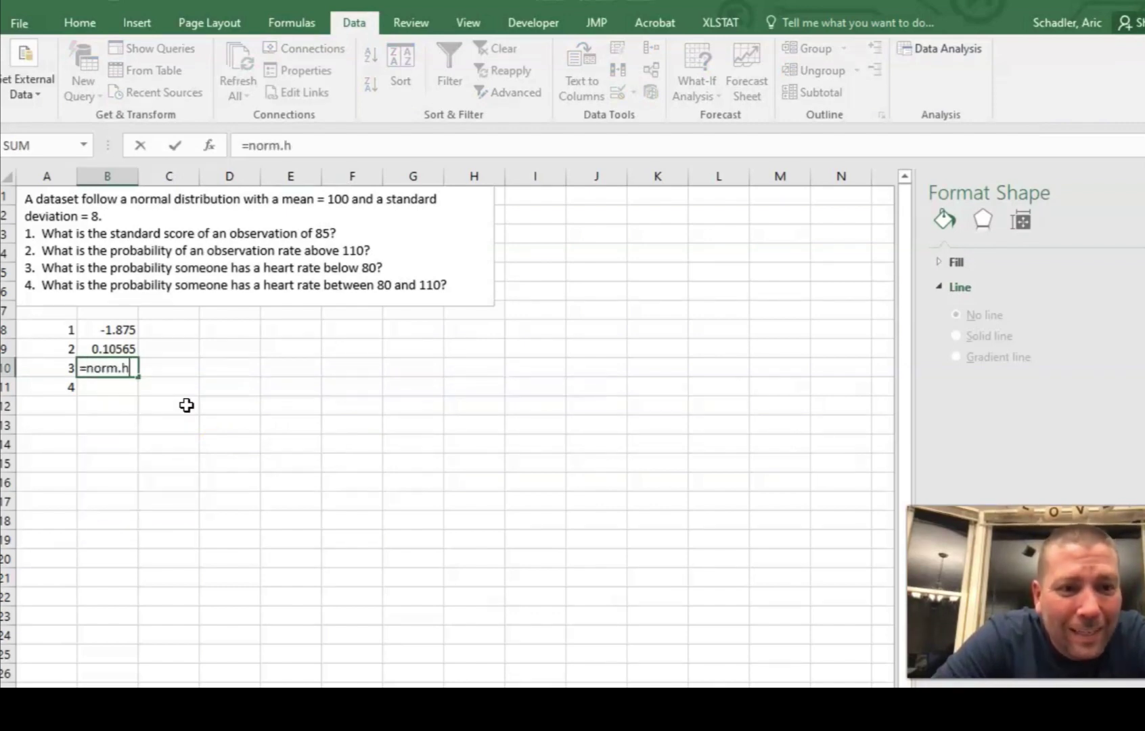
key("BackSpace")
type("dist(80,")
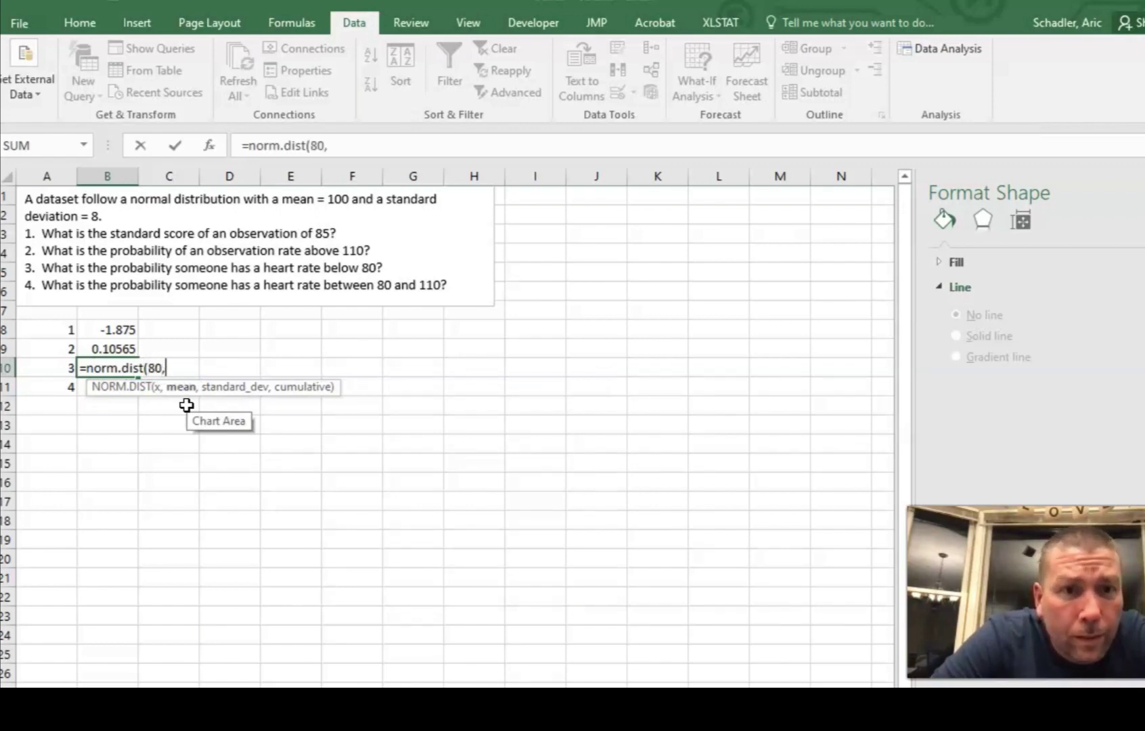
type("100,")
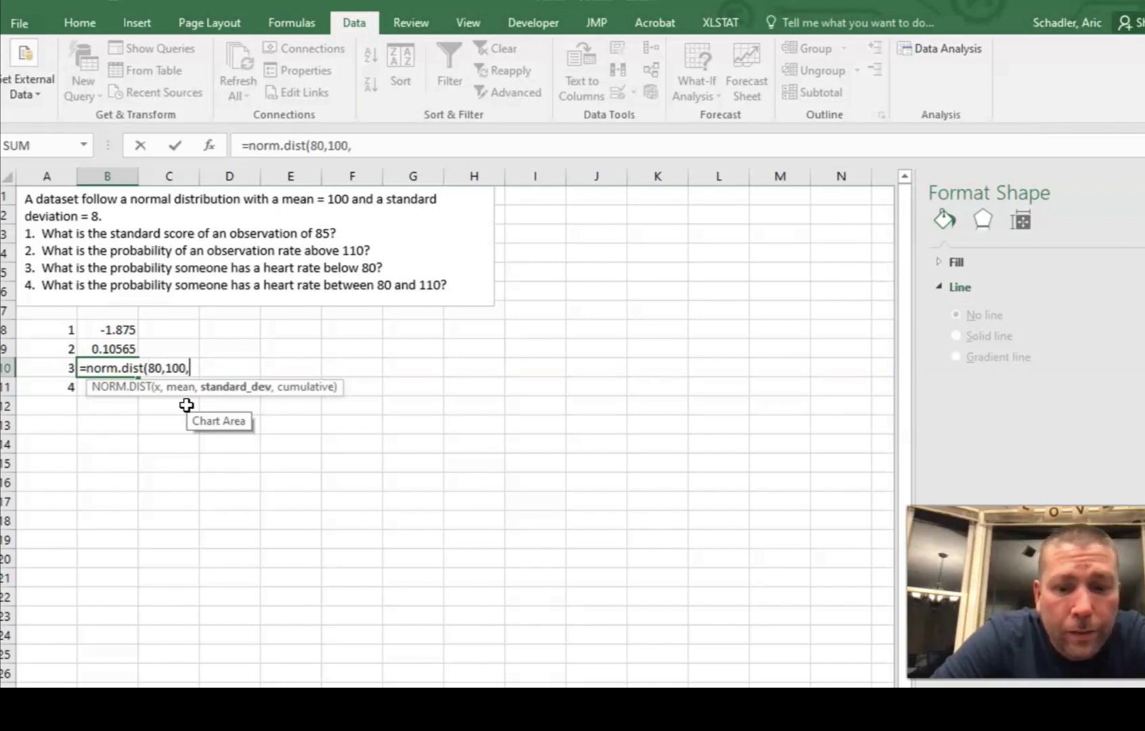
type("8,TRUE)")
key("Return")
left_click(107, 379)
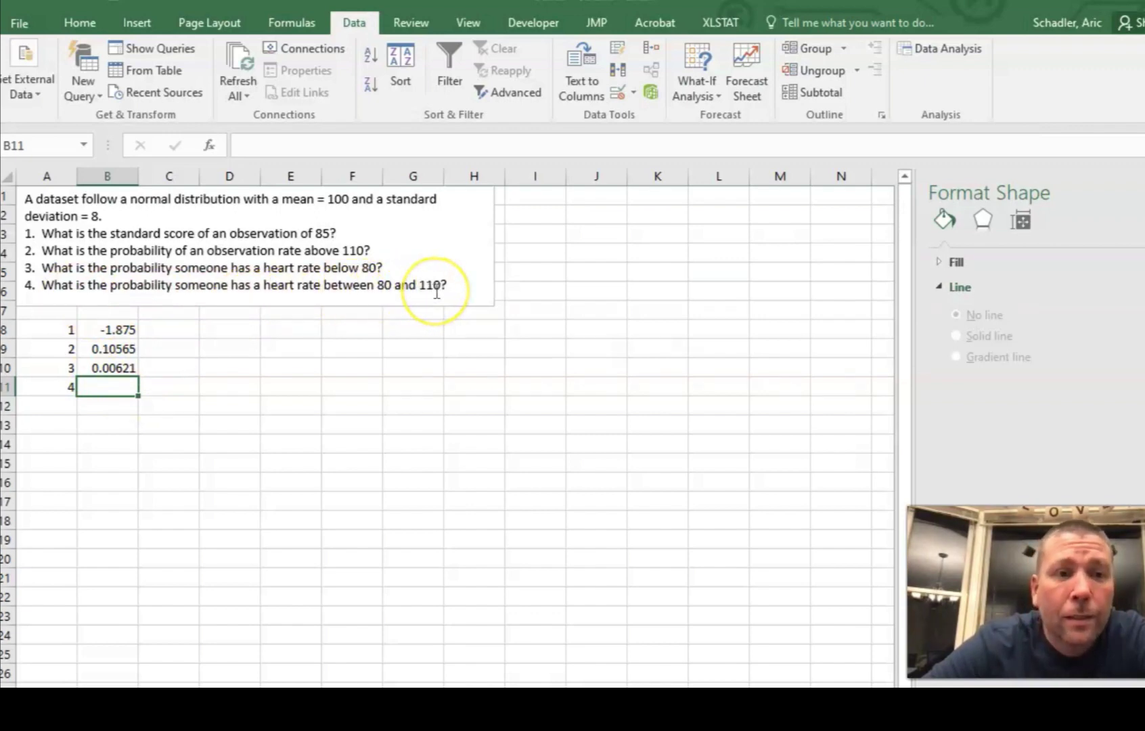
key("alt+Tab")
Remove the stray hatch near 80 and draw a red vertical cutoff line labeled 110
left_click_drag(261, 414, 271, 393)
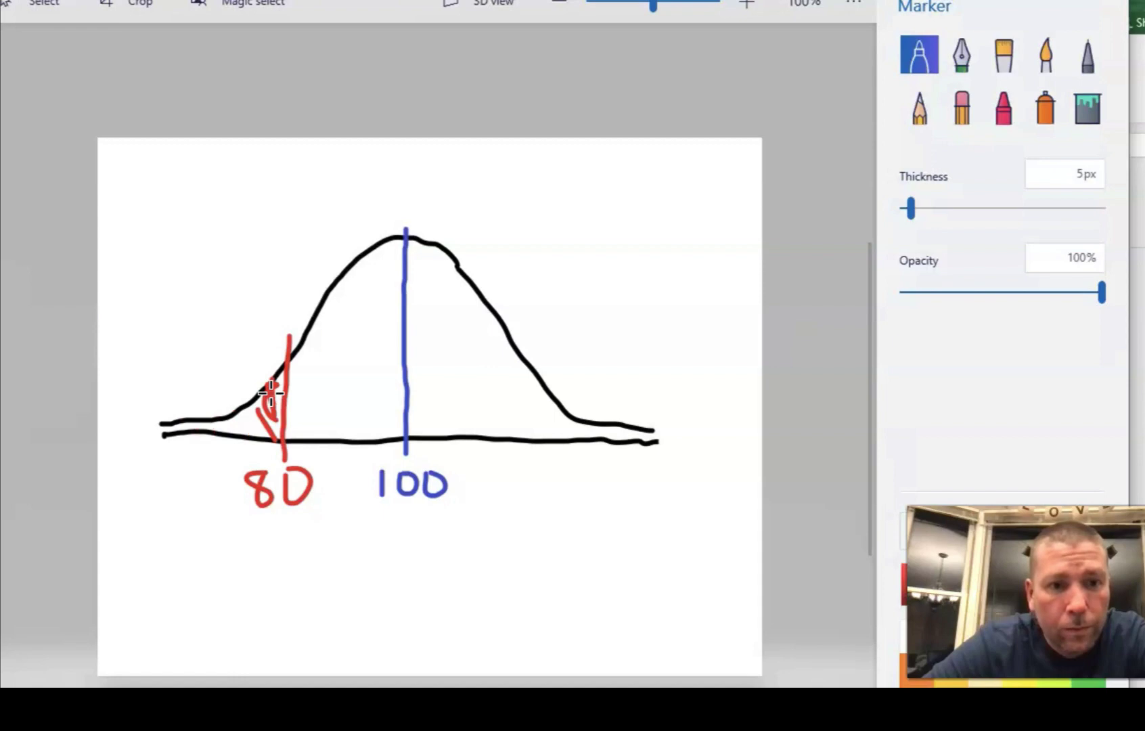
key("ctrl+z")
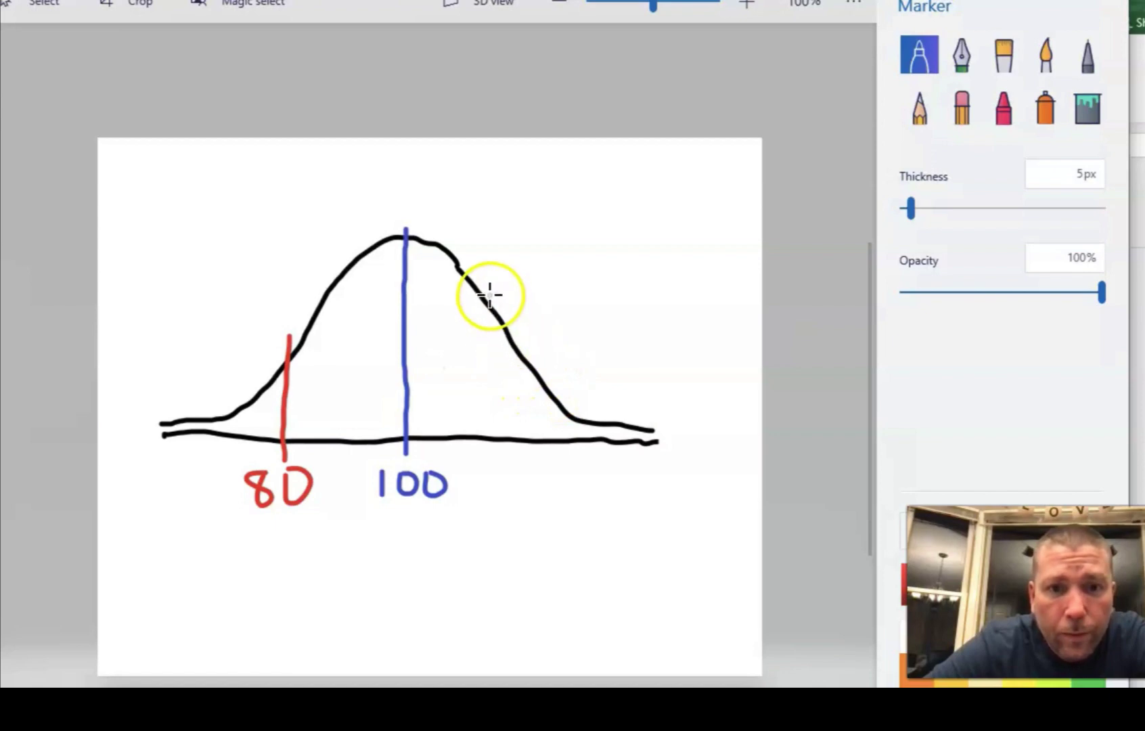
left_click_drag(490, 294, 499, 424)
mouse_move(500, 480)
left_mouse_down()
mouse_move(496, 526)
mouse_move(531, 530)
mouse_move(544, 501)
left_mouse_up()
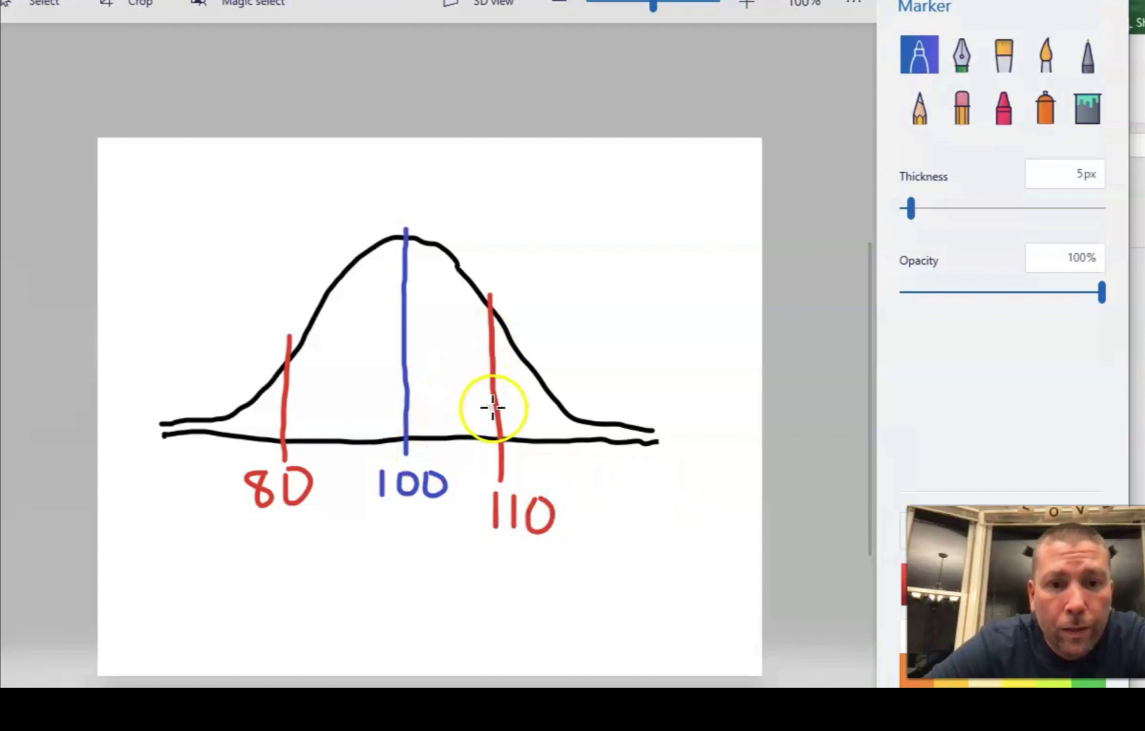
Hatch the area under the curve between the 80 and 110 lines in red
left_click_drag(493, 407, 453, 438)
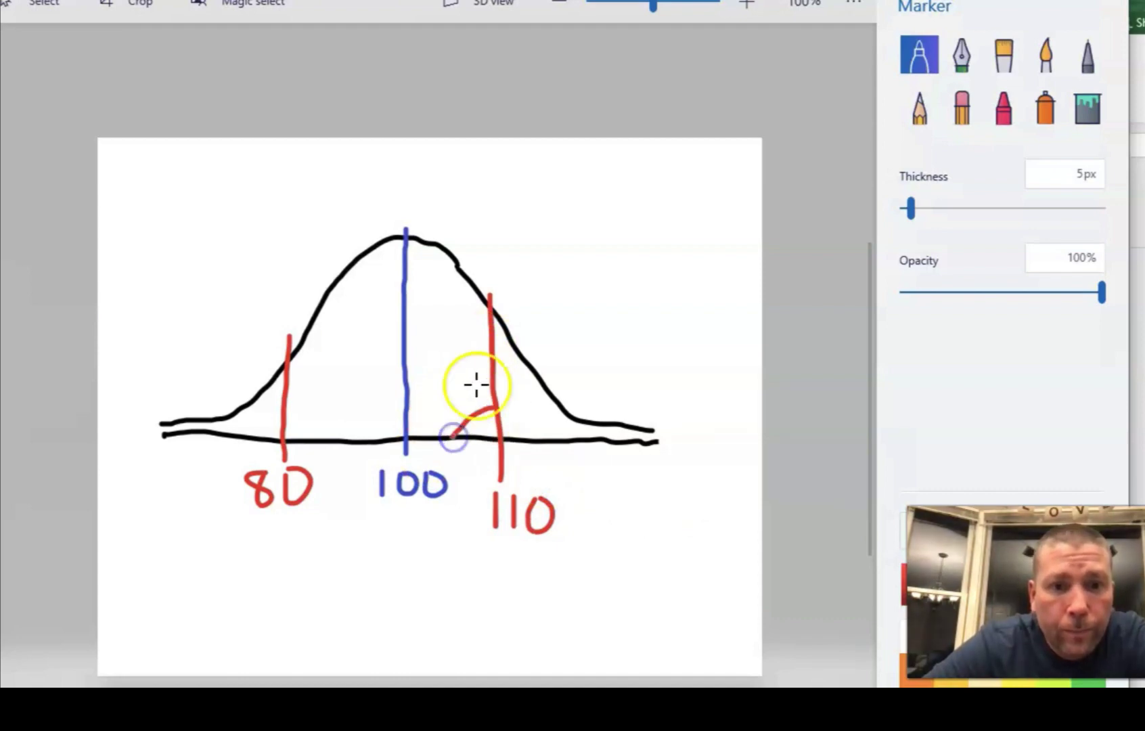
left_click_drag(490, 370, 422, 440)
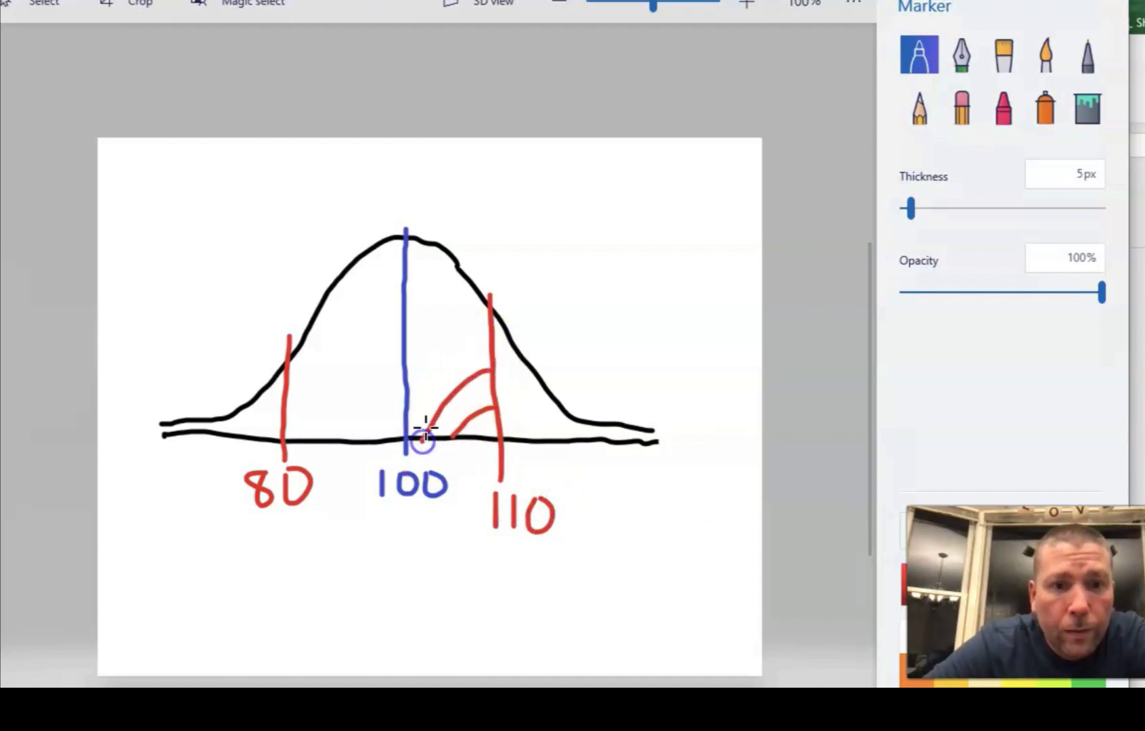
mouse_move(490, 326)
left_mouse_down()
mouse_move(419, 371)
mouse_move(375, 437)
left_mouse_up()
left_click_drag(453, 271, 336, 438)
left_click_drag(403, 251, 306, 441)
left_click_drag(356, 268, 292, 391)
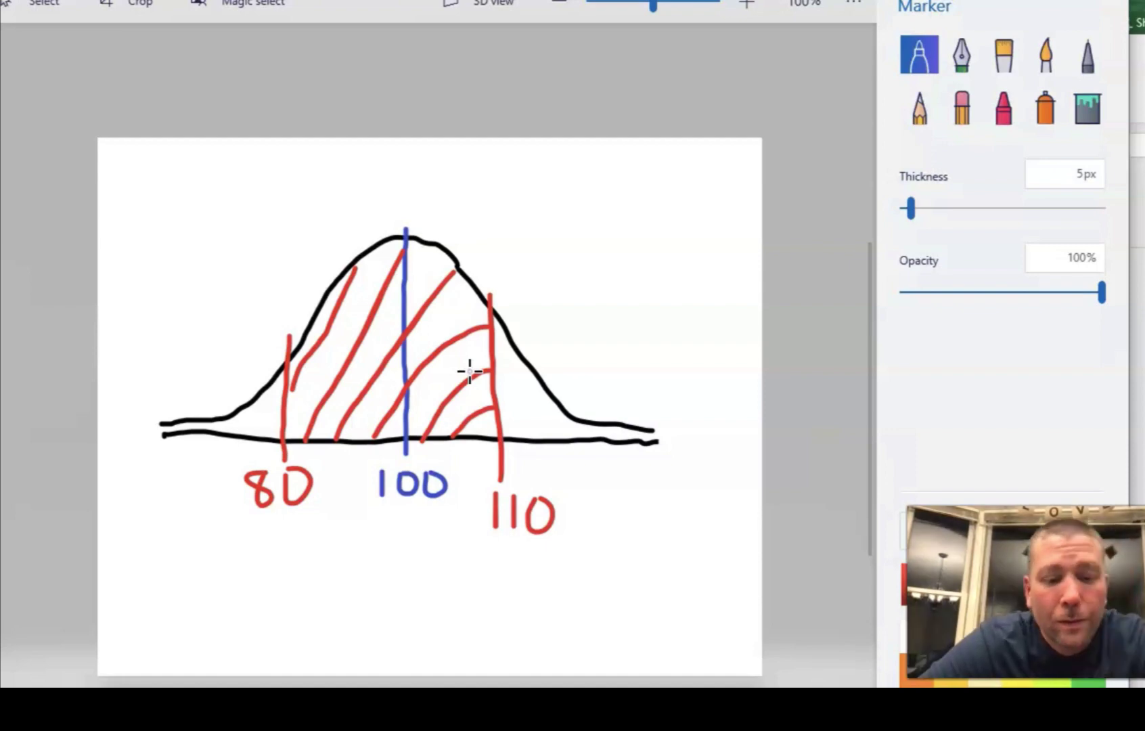
key("alt+Tab")
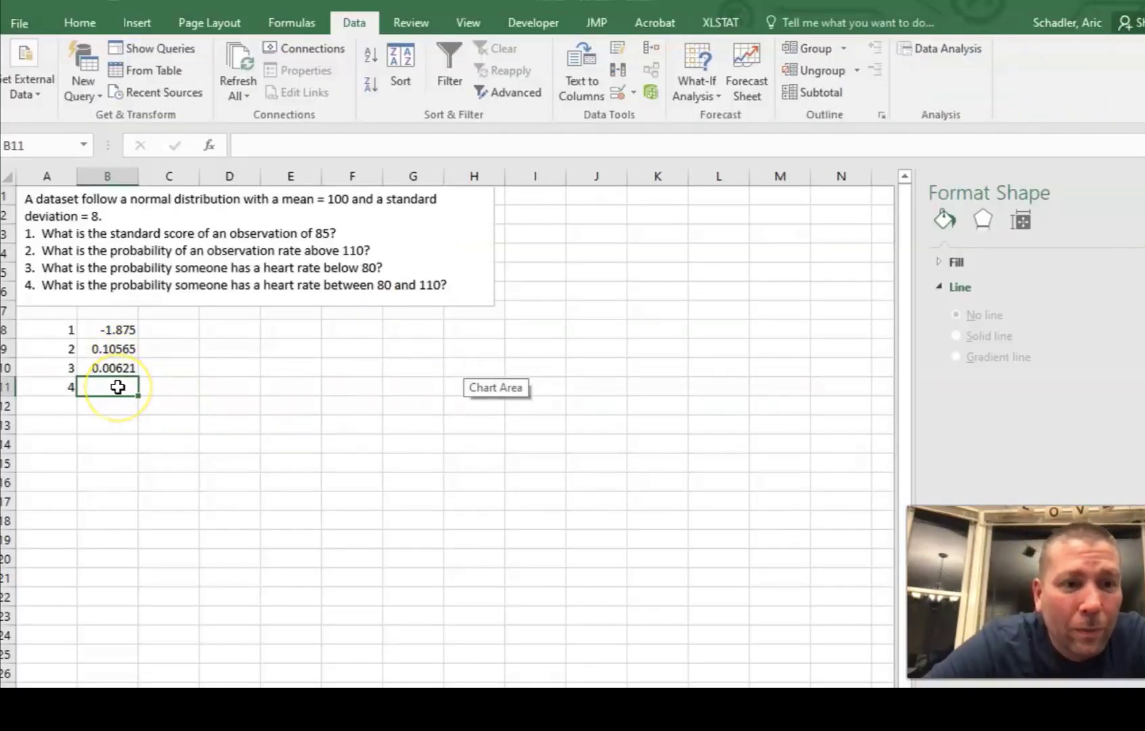
Enter =NORM.DIST(110,100,8,TRUE)-NORM.DIST(80,100,8,TRUE) in B11, giving 0.888141 for question 4
type("=")
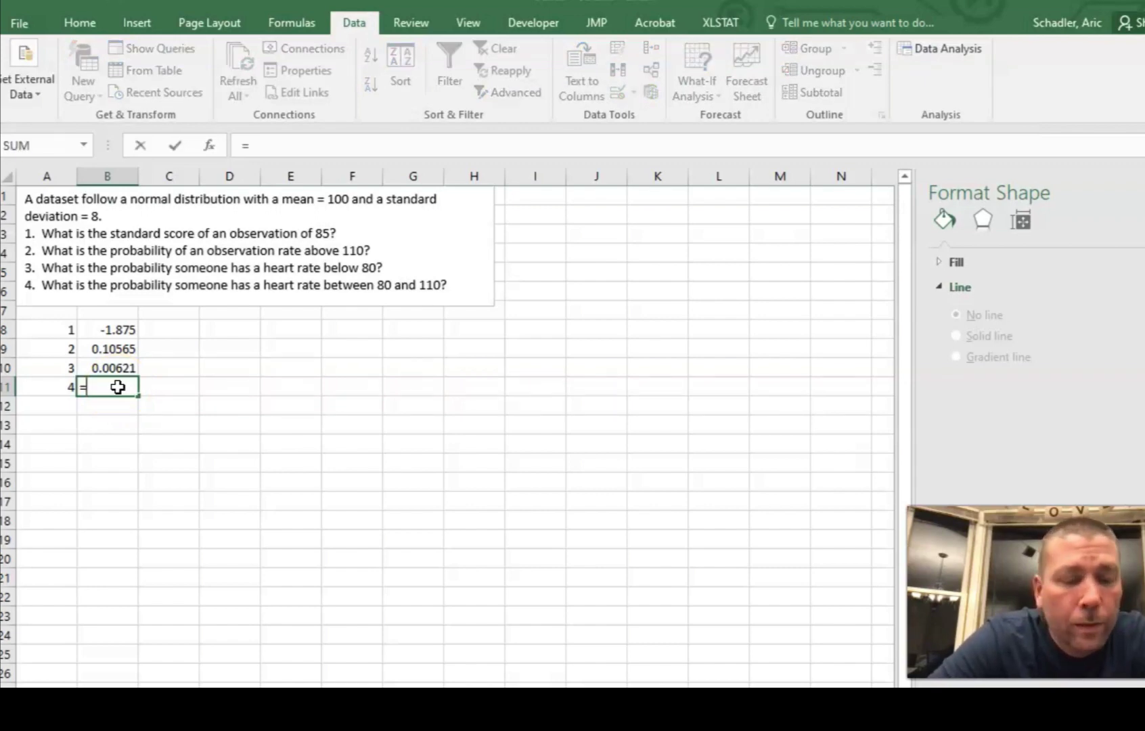
type("hist")
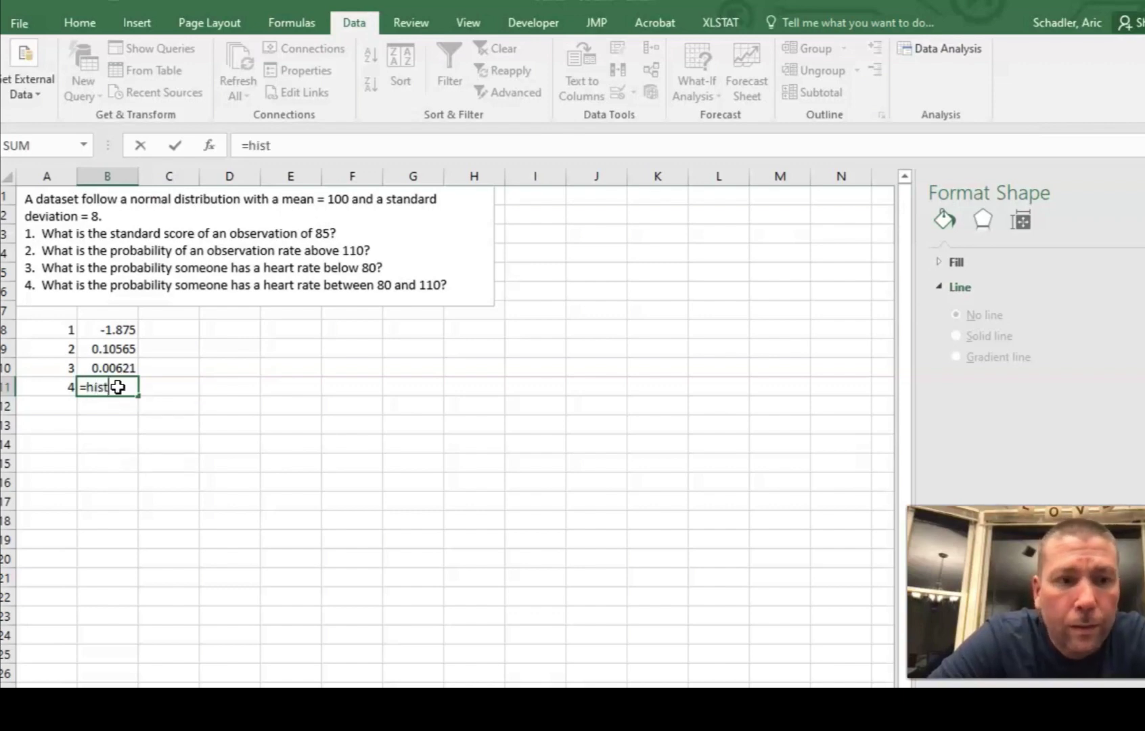
key("BackSpace")
key("BackSpace")
key("BackSpace")
type("norm.dist(")
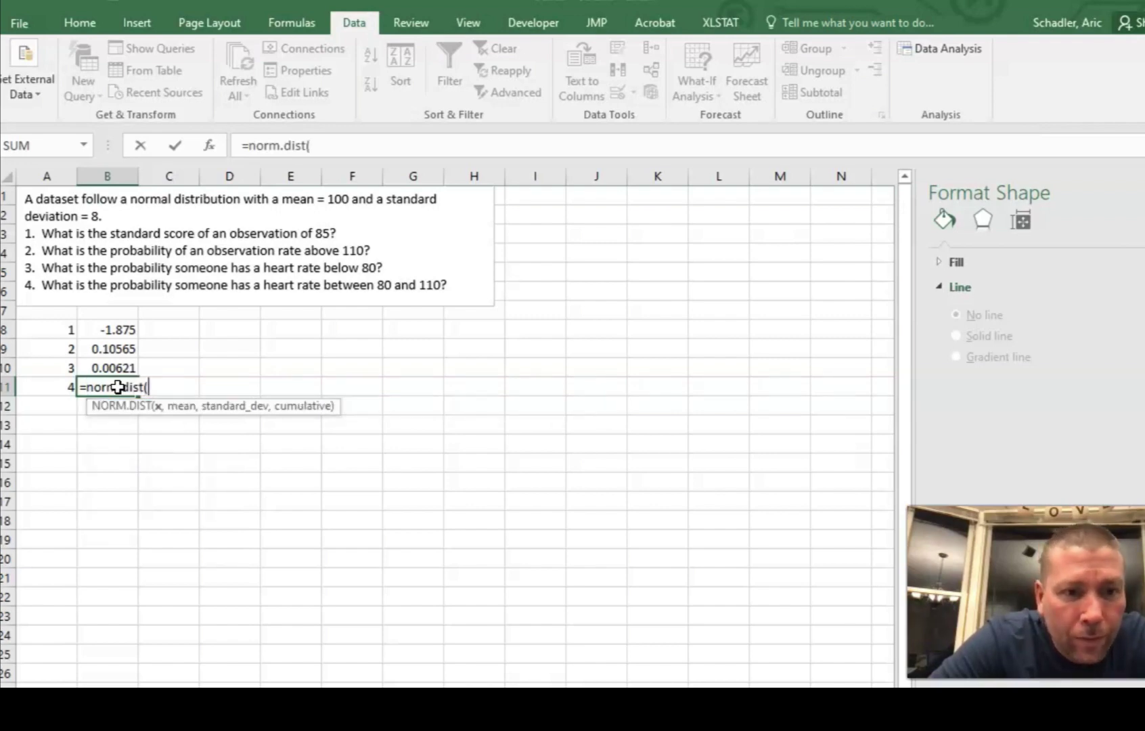
type("110,")
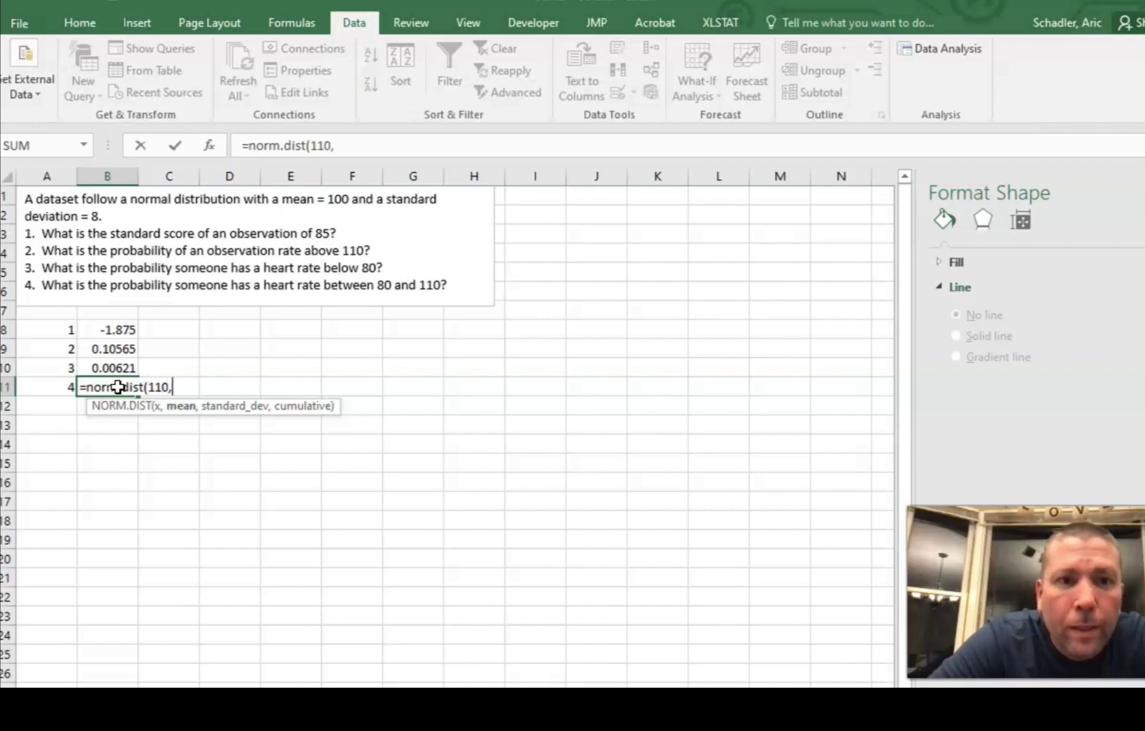
type("100,")
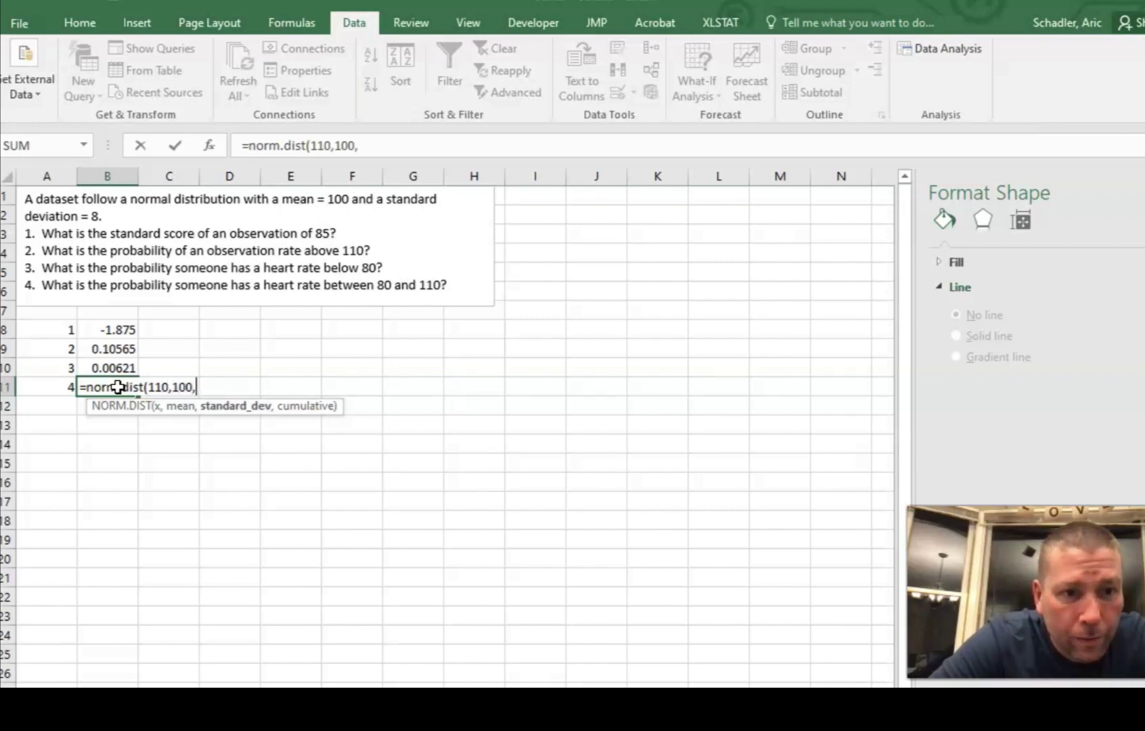
type("8,")
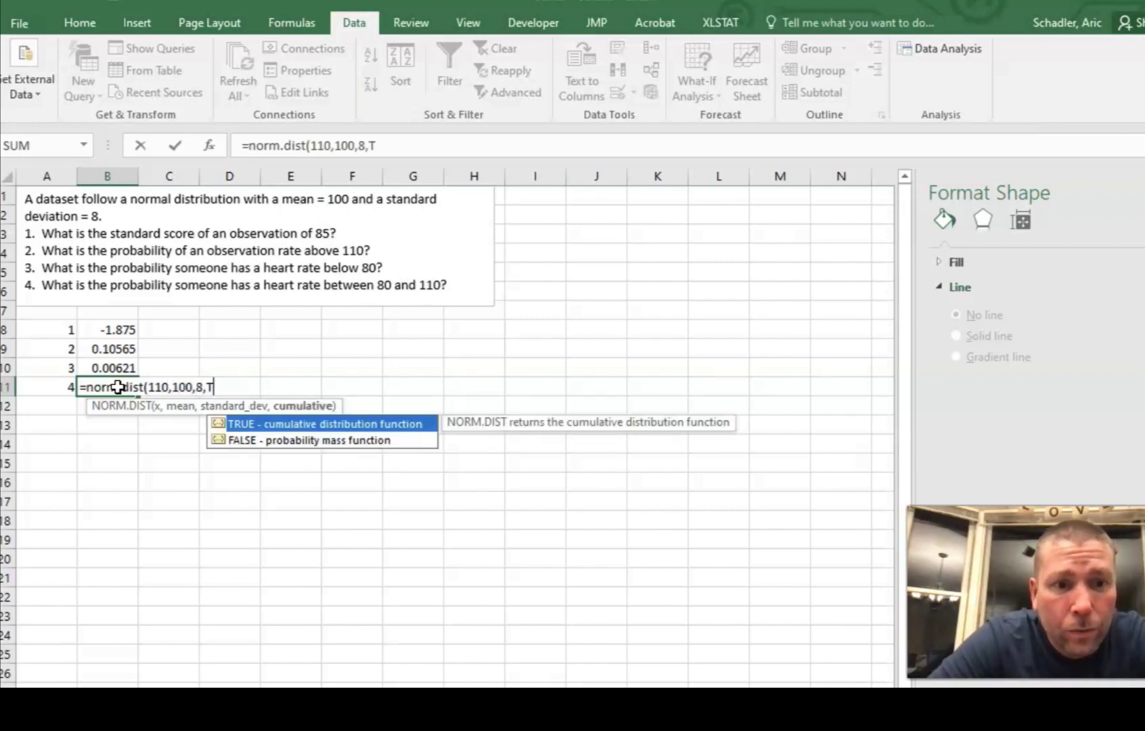
type("TRUE)")
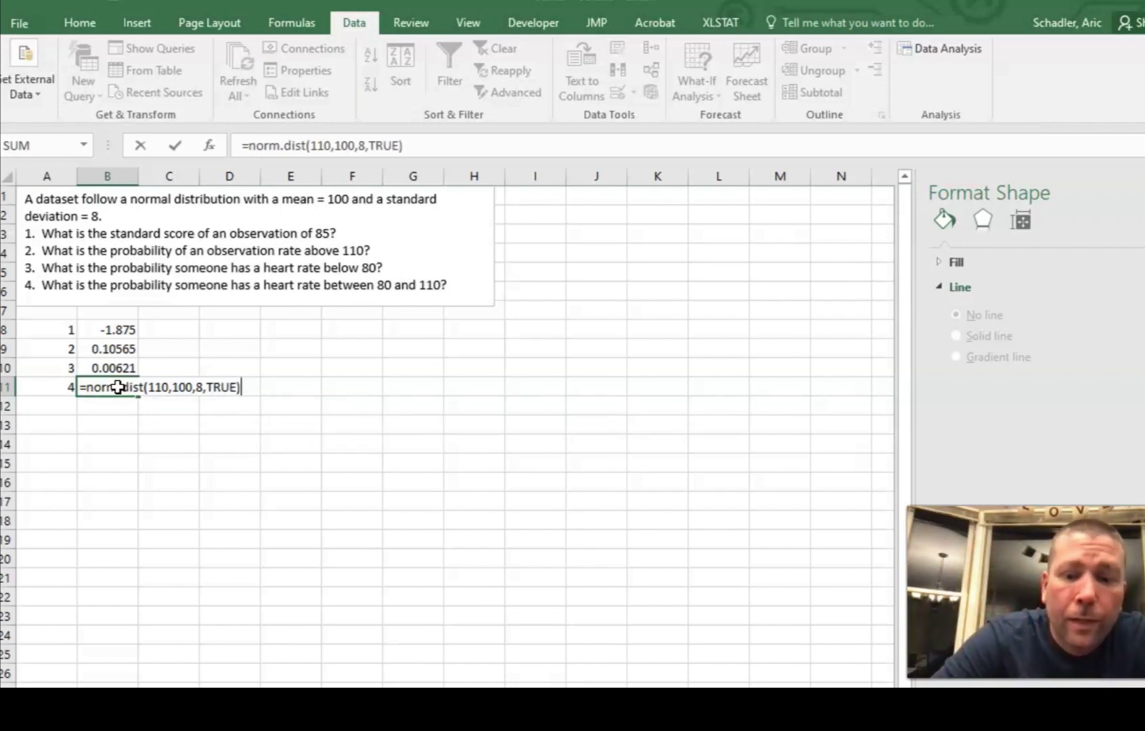
type("-")
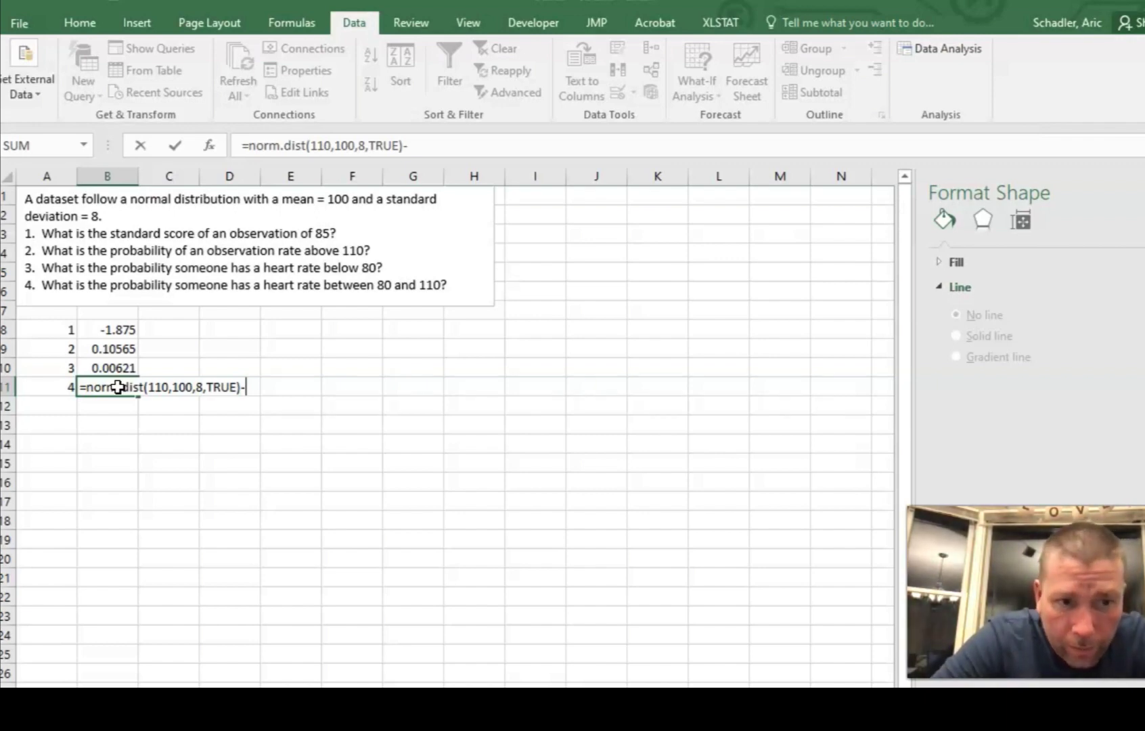
type("norm.dist(80")
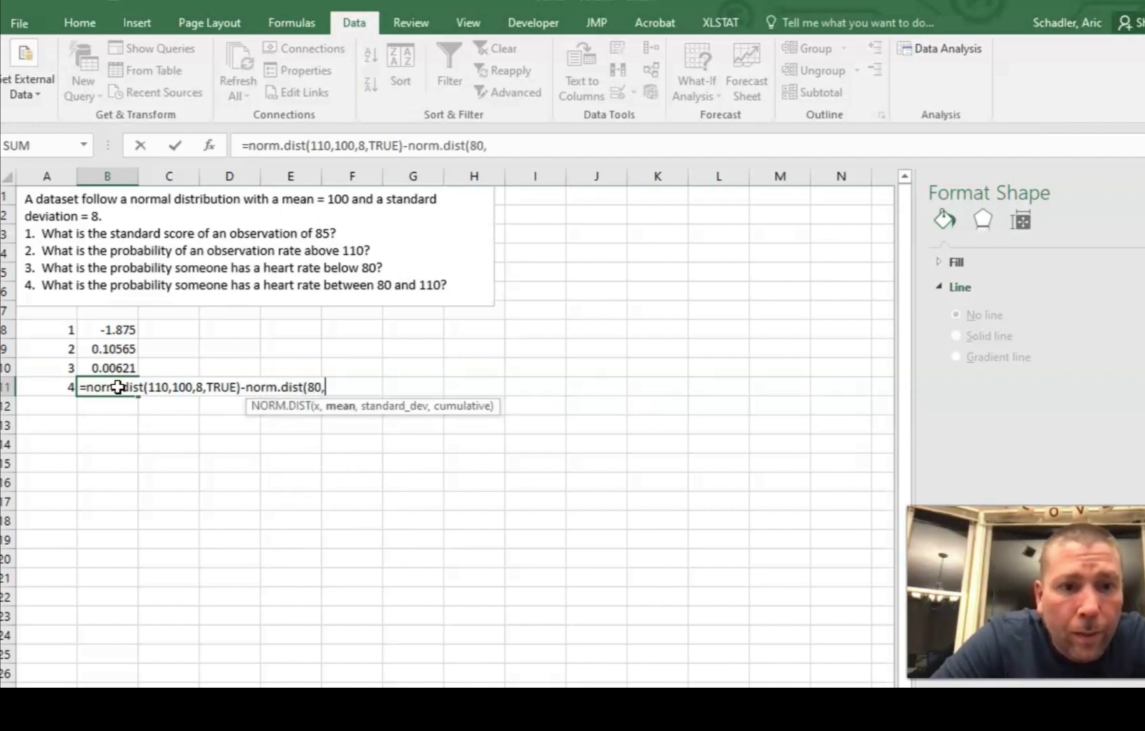
type(",")
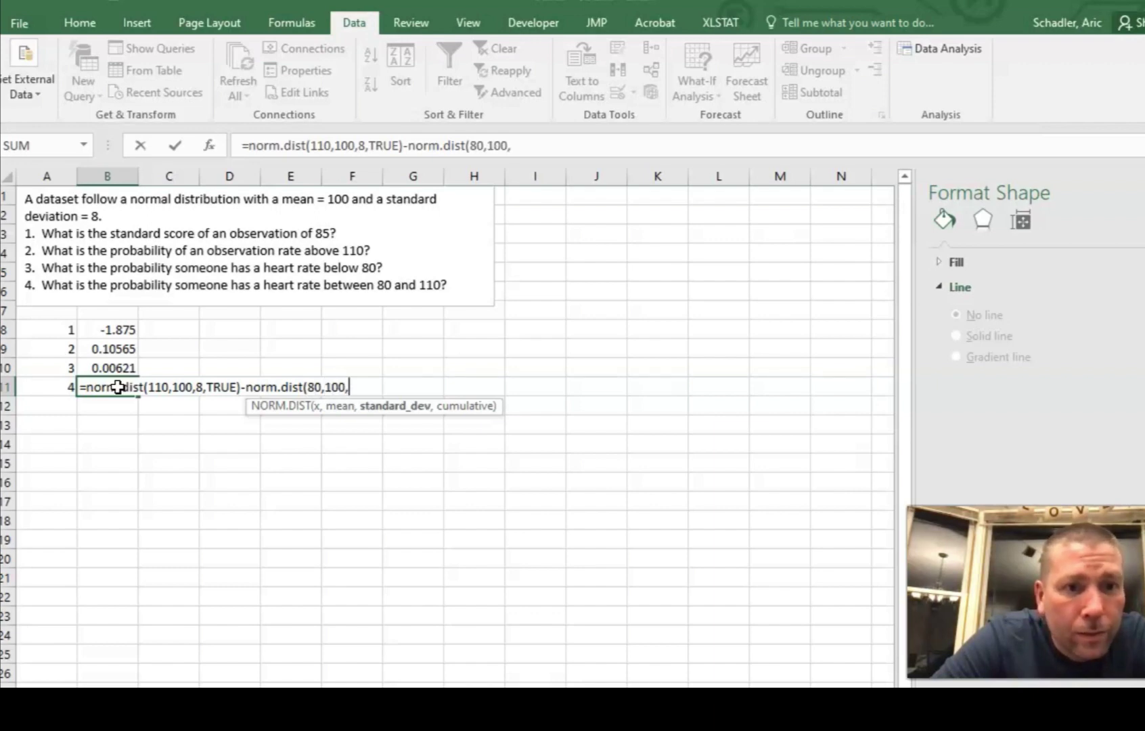
type("8,TRUE)")
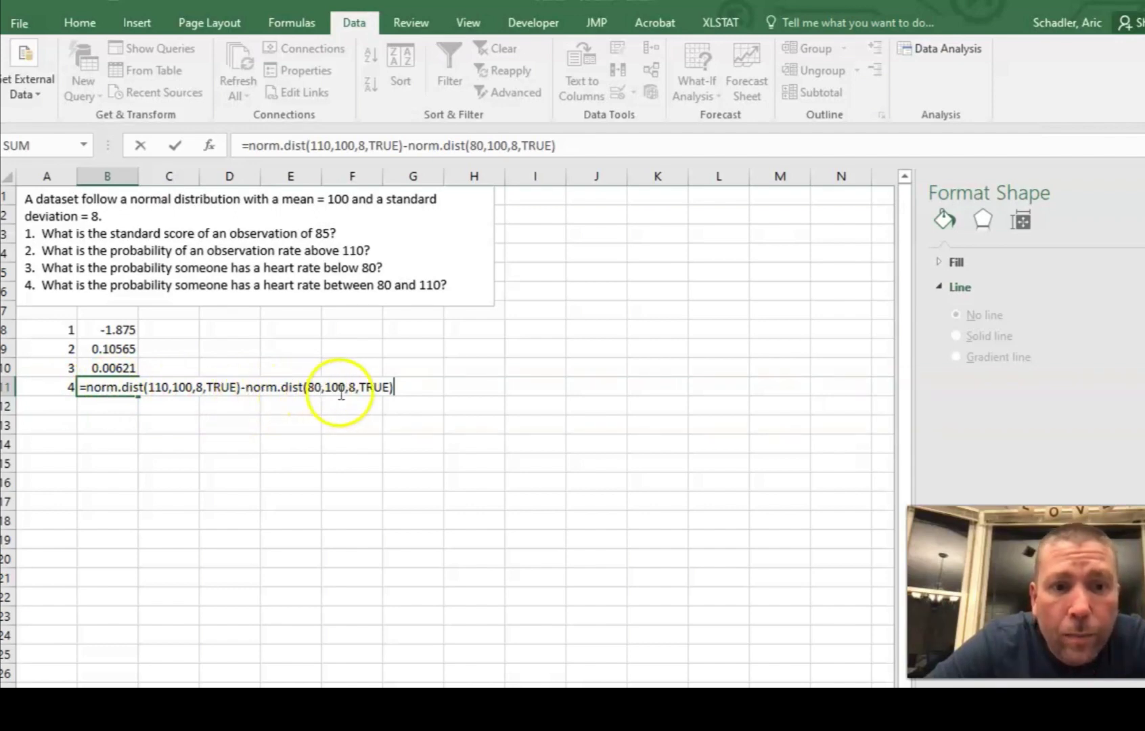
key("Return")
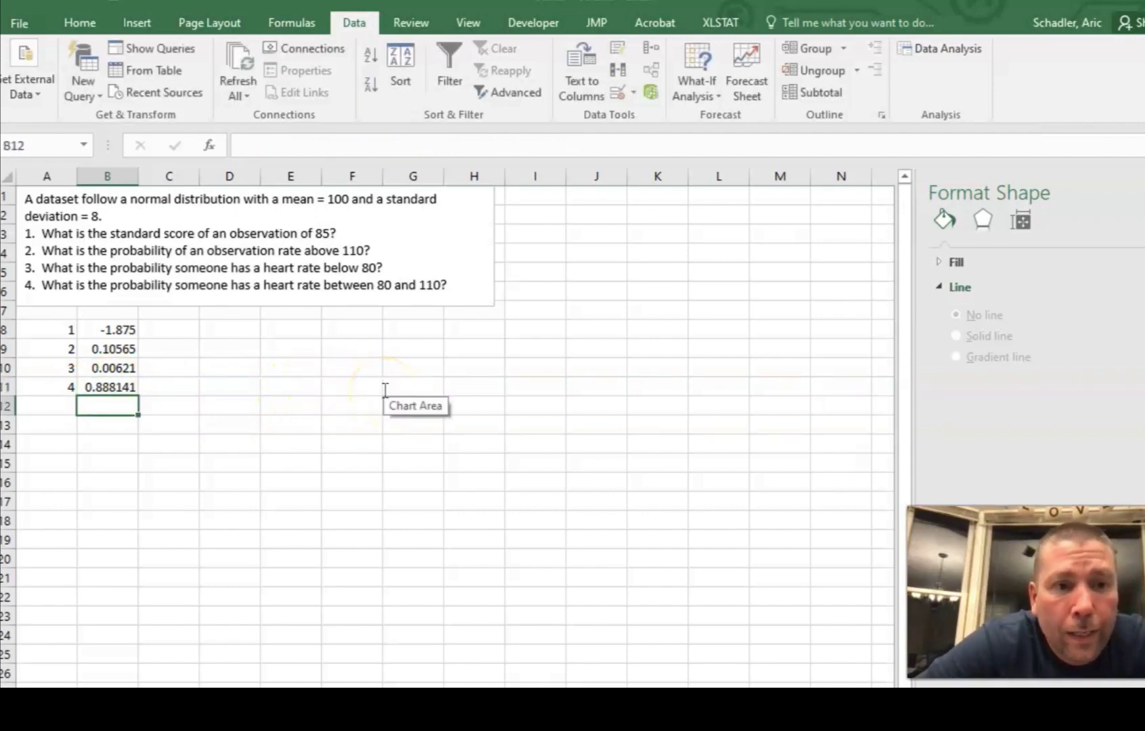